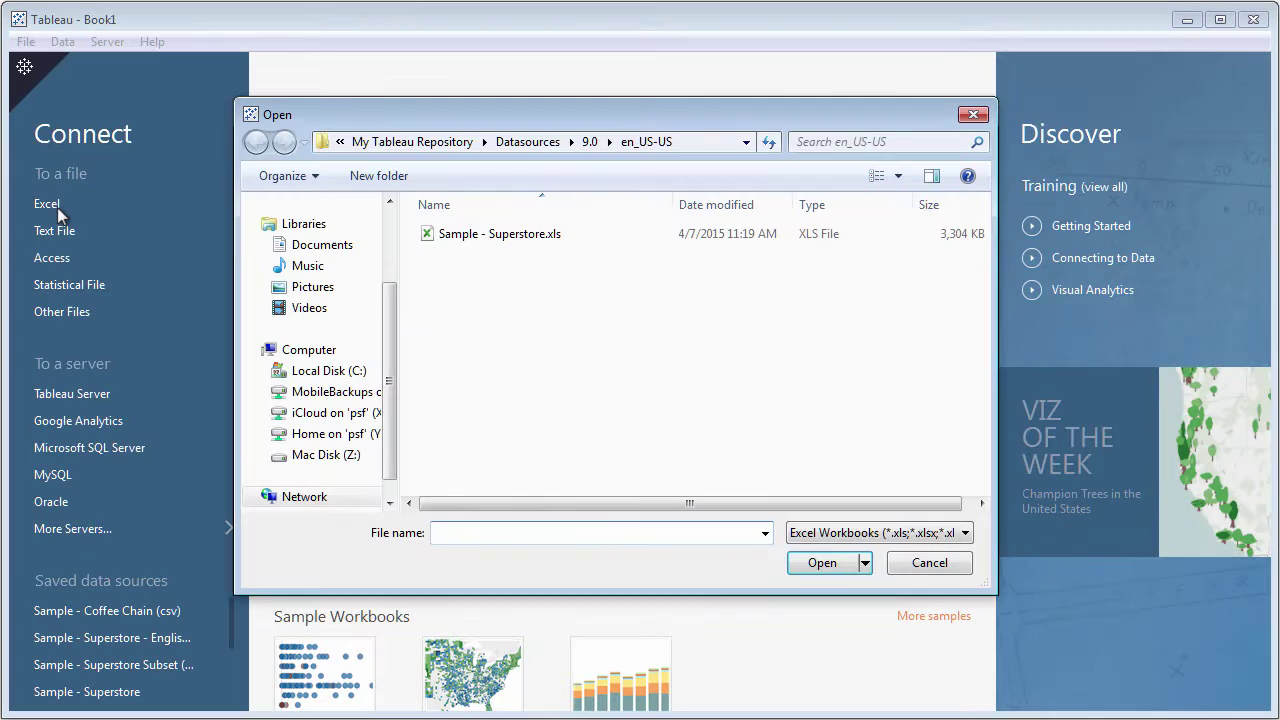
Step: Choose the Sample - Superstore.xls Excel workbook as the data source
click(452, 240)
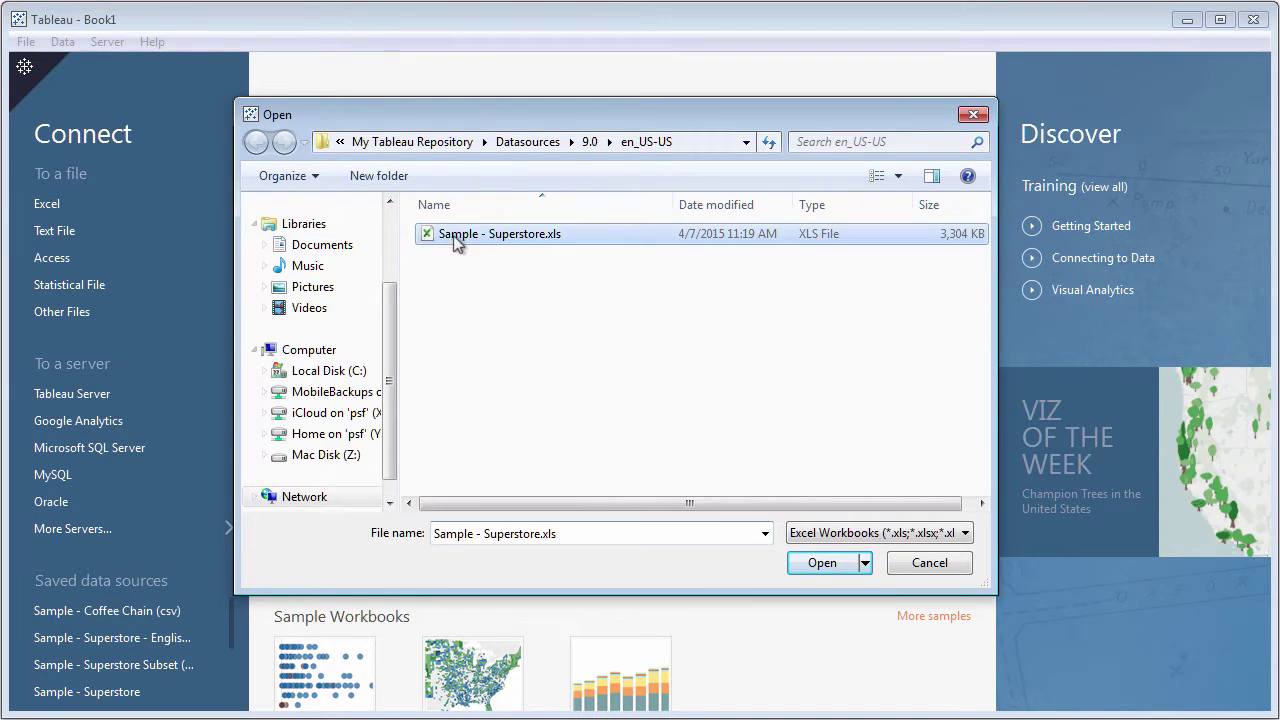
Step: Open Sample - Superstore.xls and join the Orders and People sheets on the canvas
click(808, 562)
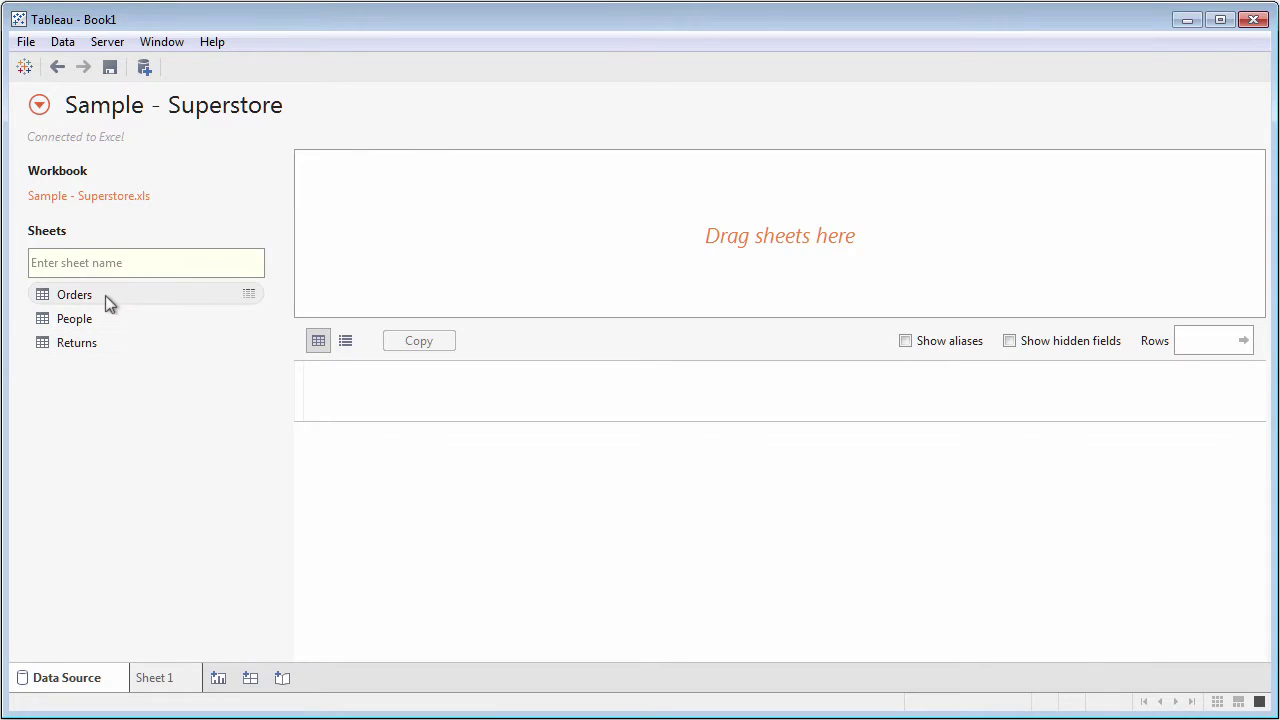
drag(105, 295, 423, 257)
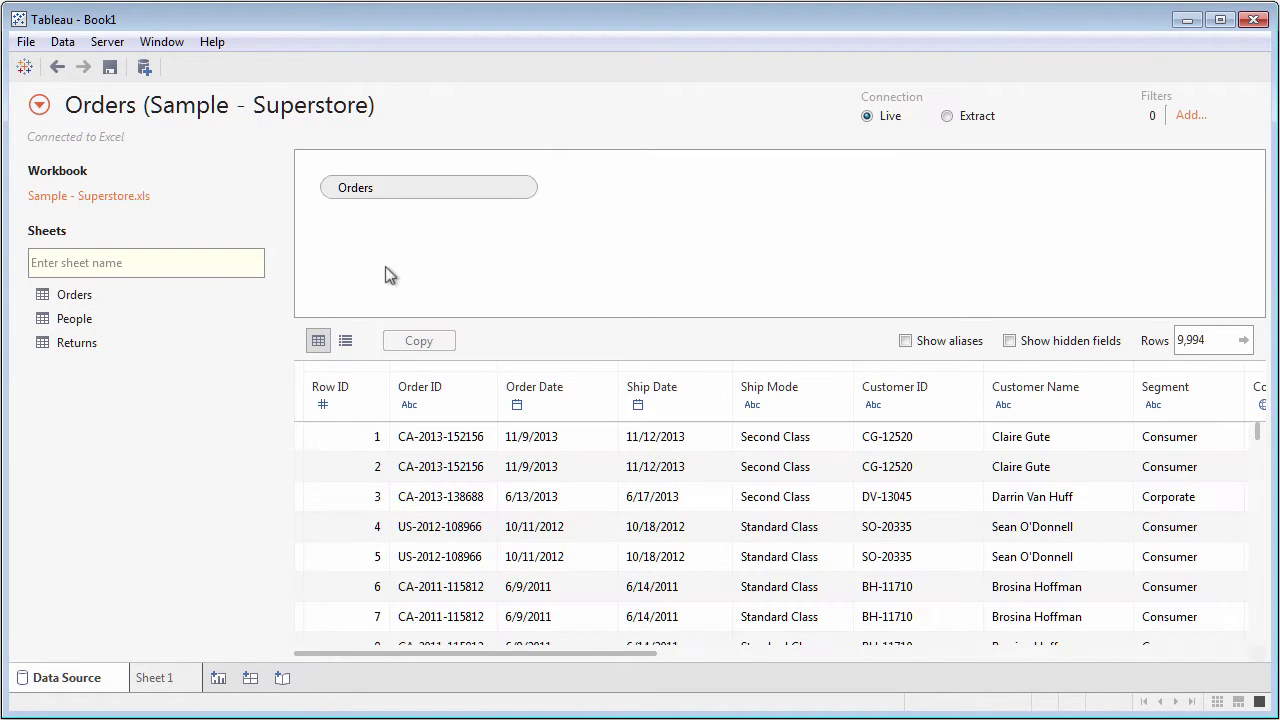
drag(83, 318, 577, 271)
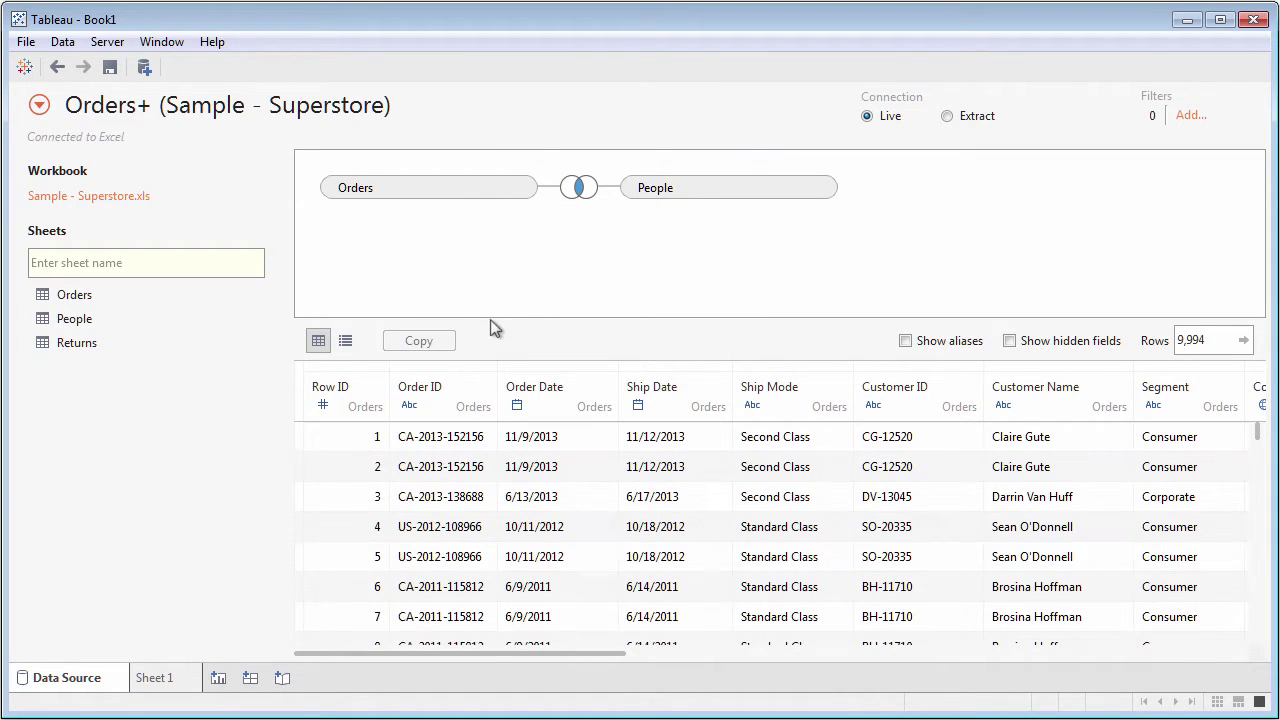
Step: On Sheet 1, plot SUM(Sales) on Columns against State on Rows as horizontal bars
click(168, 674)
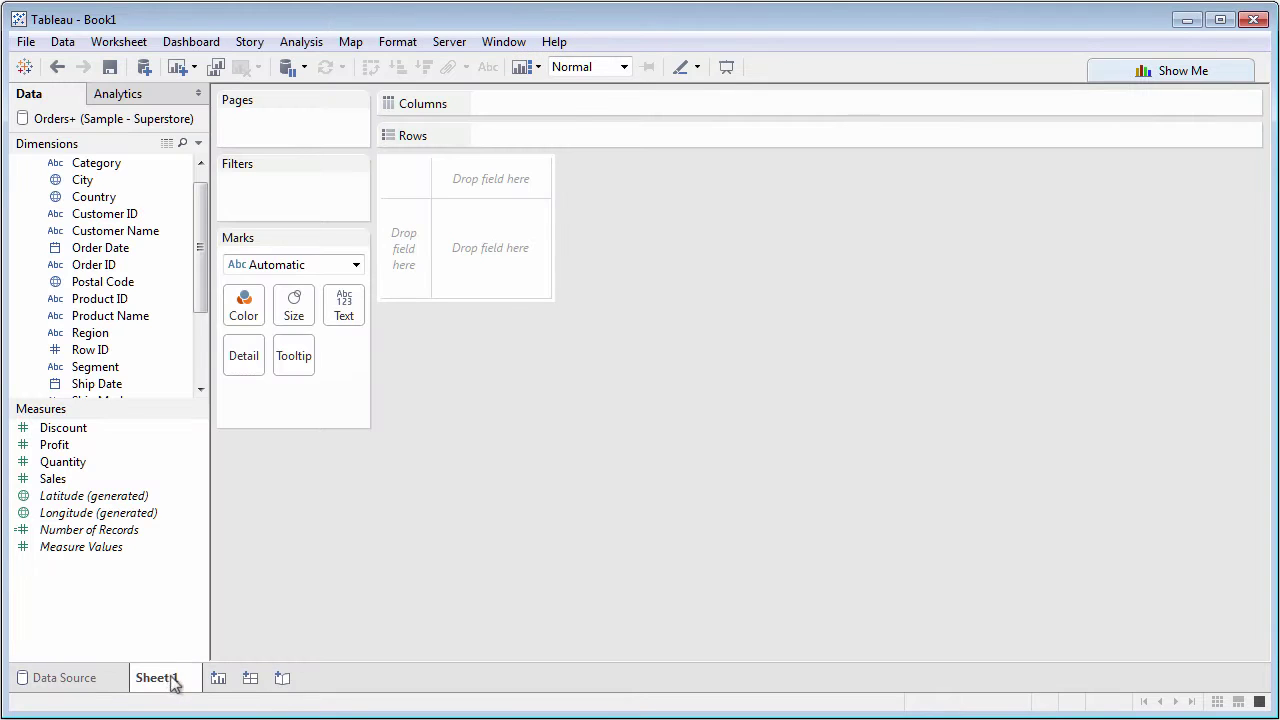
drag(53, 478, 556, 101)
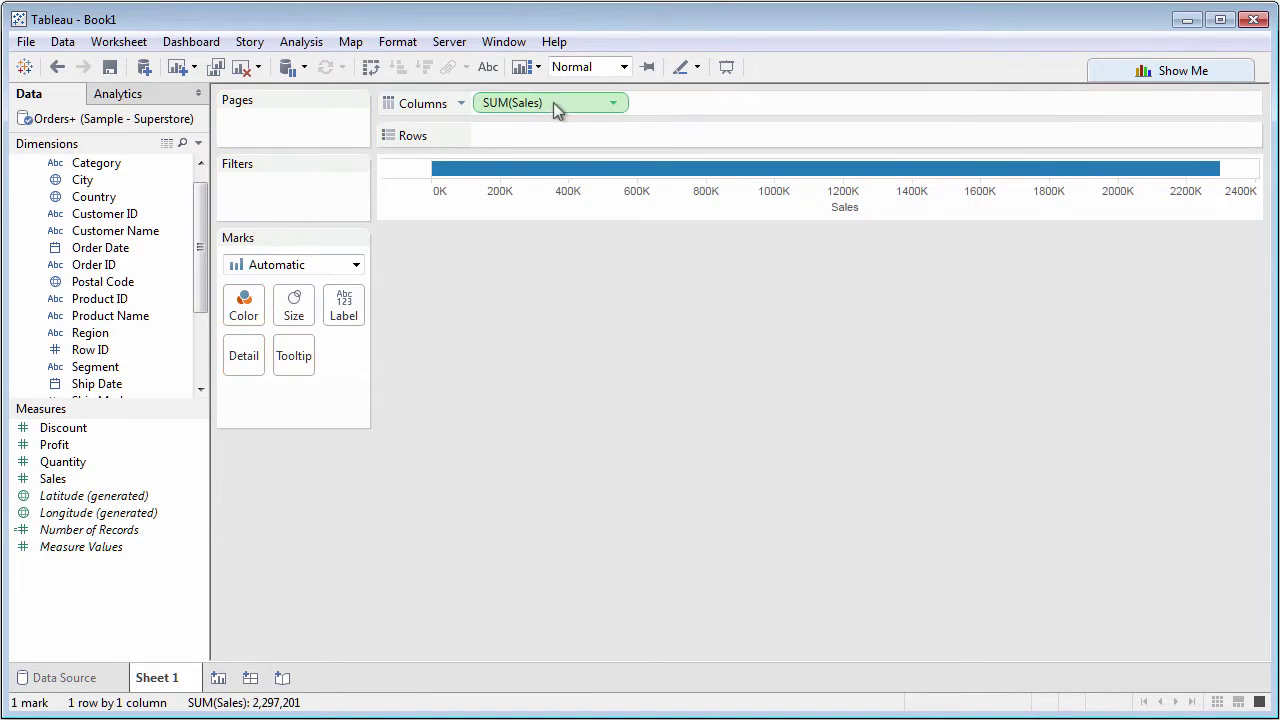
drag(200, 306, 200, 347)
drag(89, 349, 502, 127)
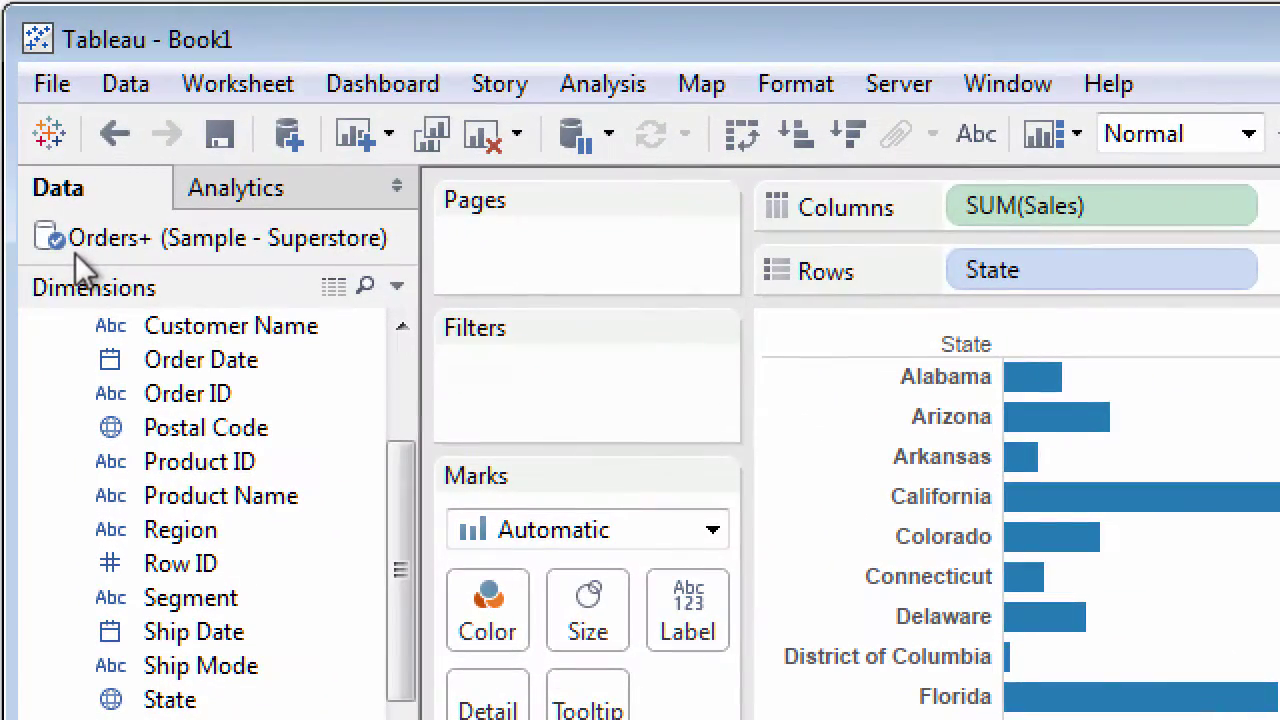
Step: Add Sample - Coffee Chain.csv as a second, text-file data source
click(292, 132)
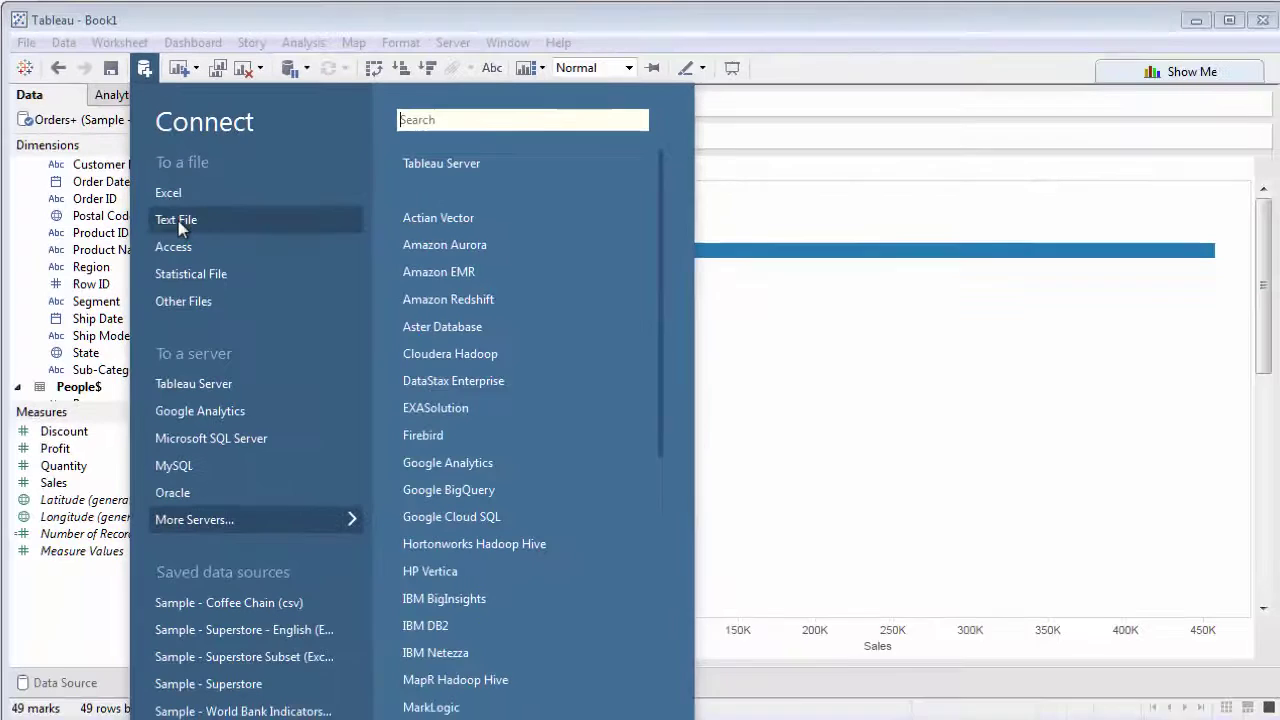
click(268, 334)
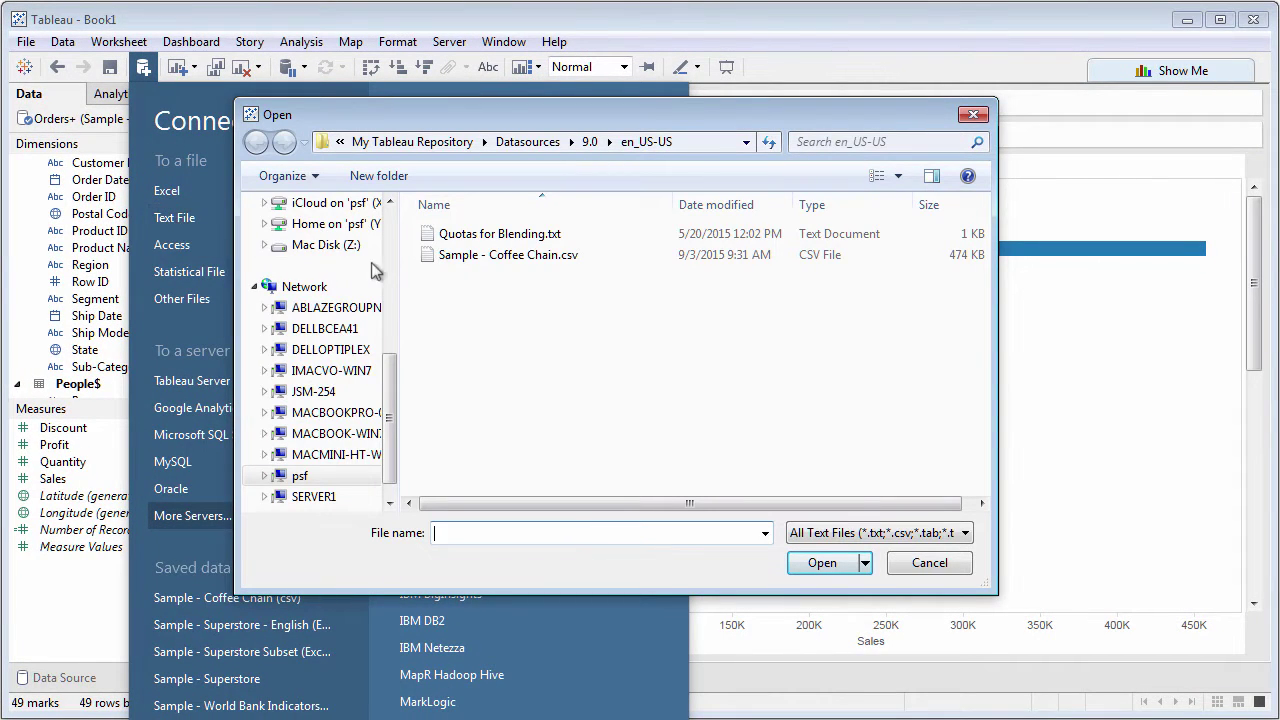
click(445, 258)
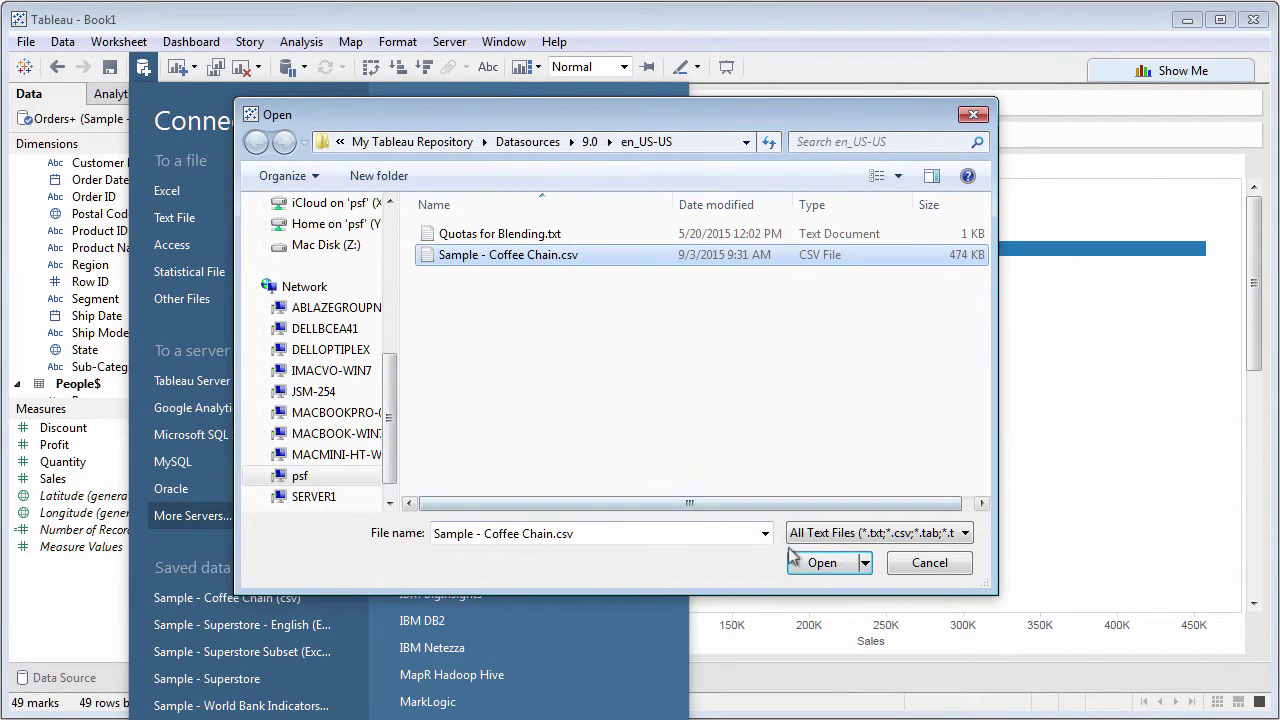
click(820, 564)
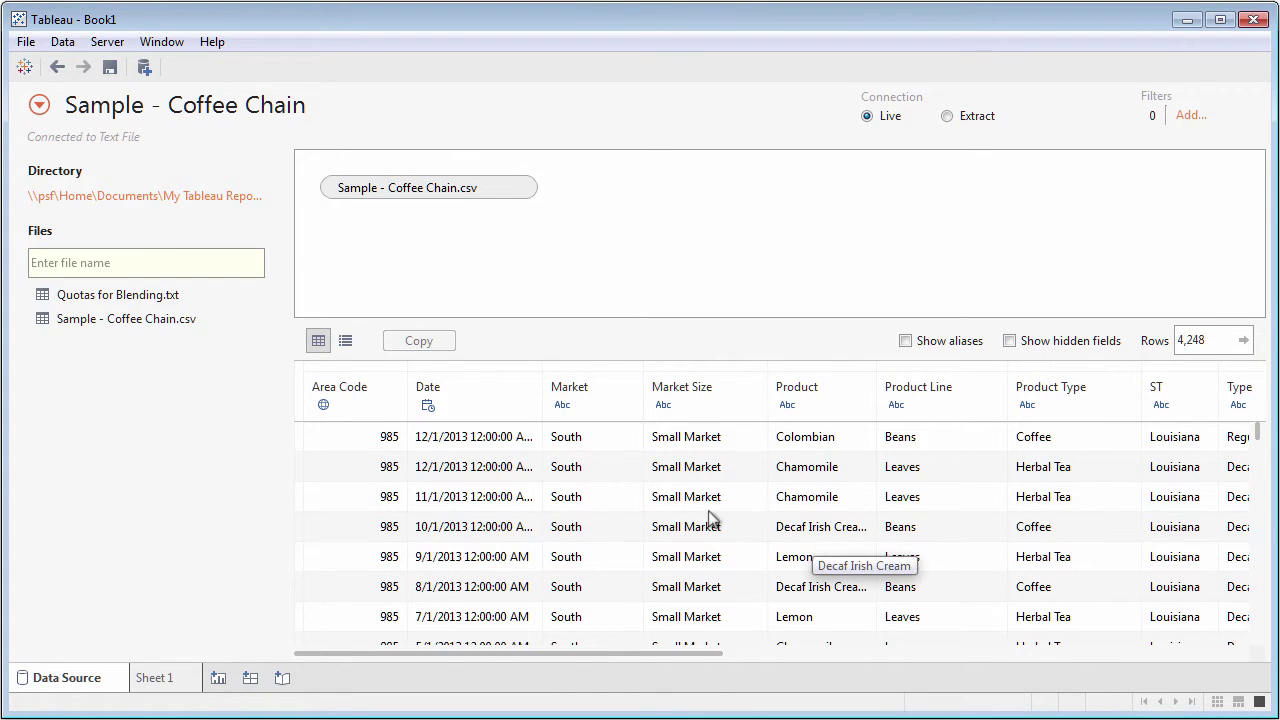
Step: On a new Sheet 2, chart Coffee Chain SUM(Sales) by ST as horizontal bars
click(222, 678)
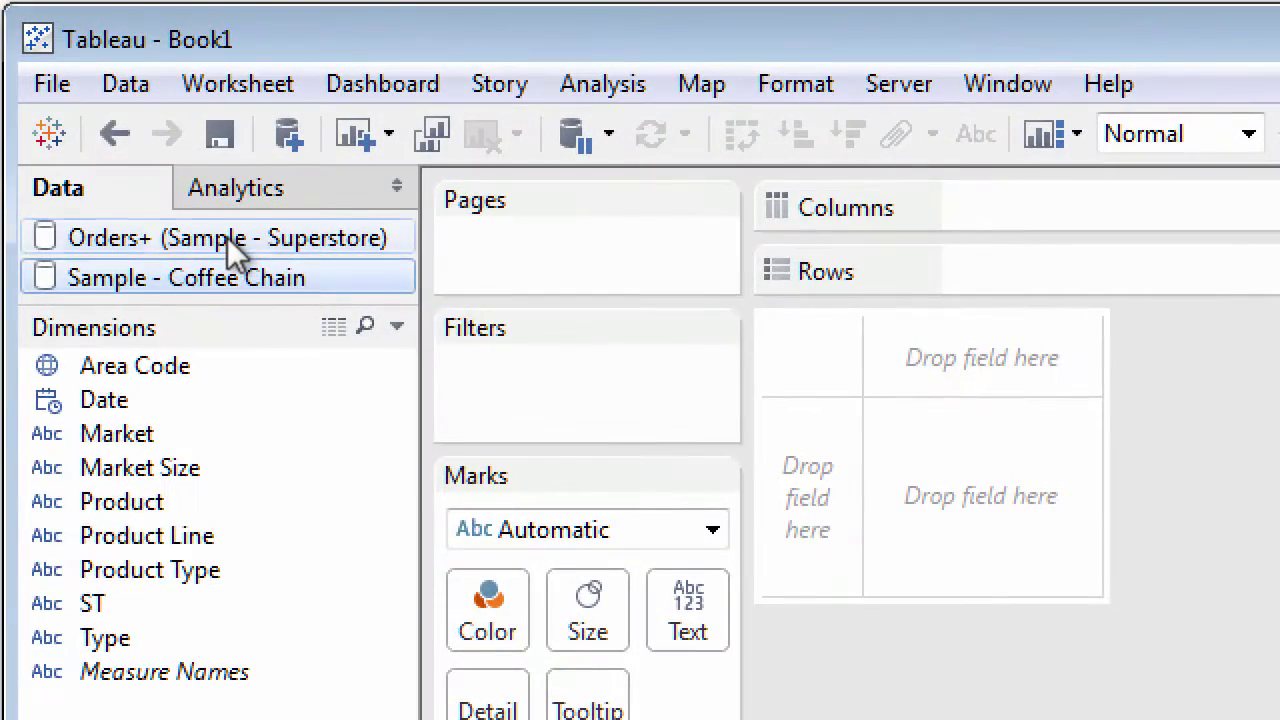
click(230, 242)
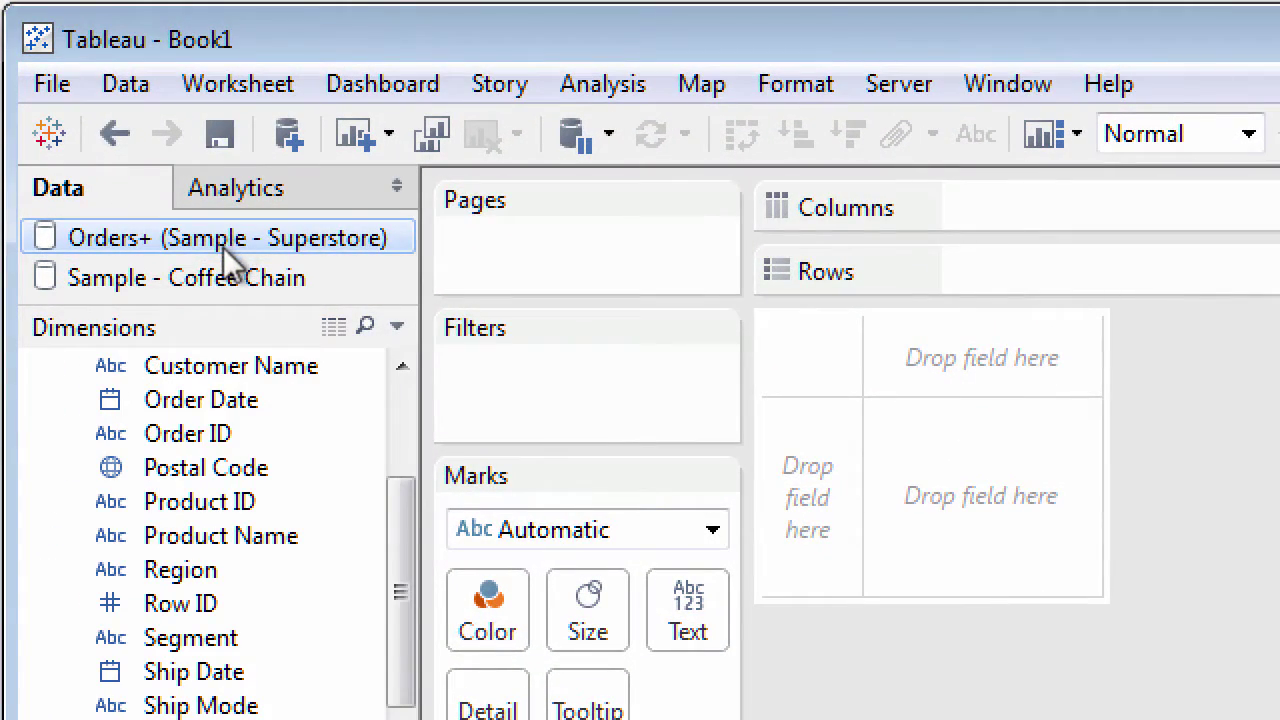
click(217, 277)
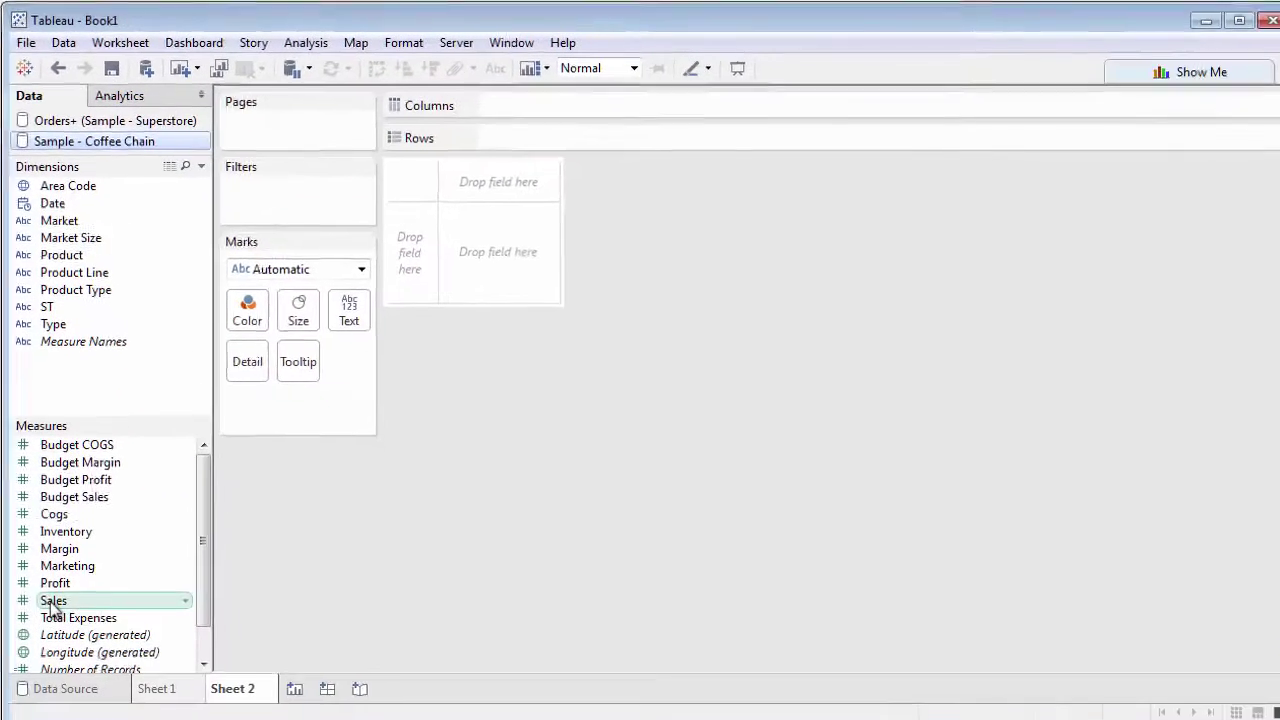
drag(53, 603, 523, 106)
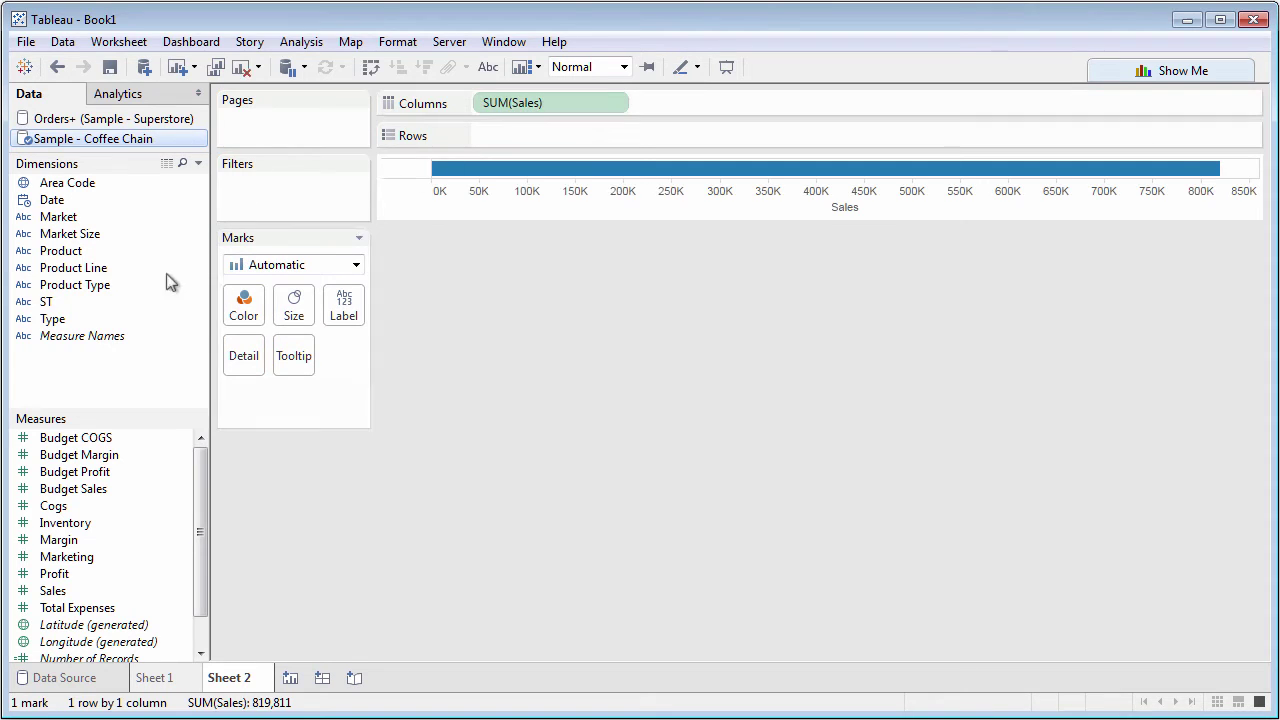
drag(57, 307, 509, 134)
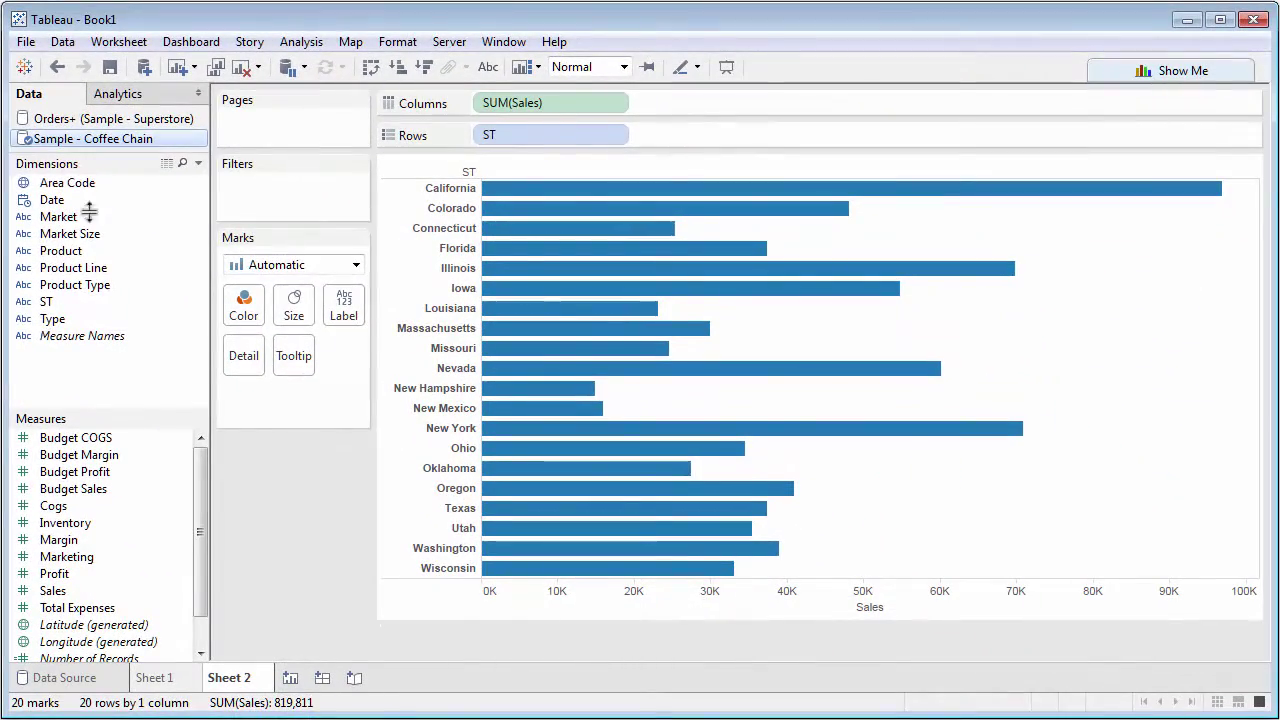
Step: Rename Sheet 2 to Coffee and Sheet 1 to Superstore
double_click(242, 678)
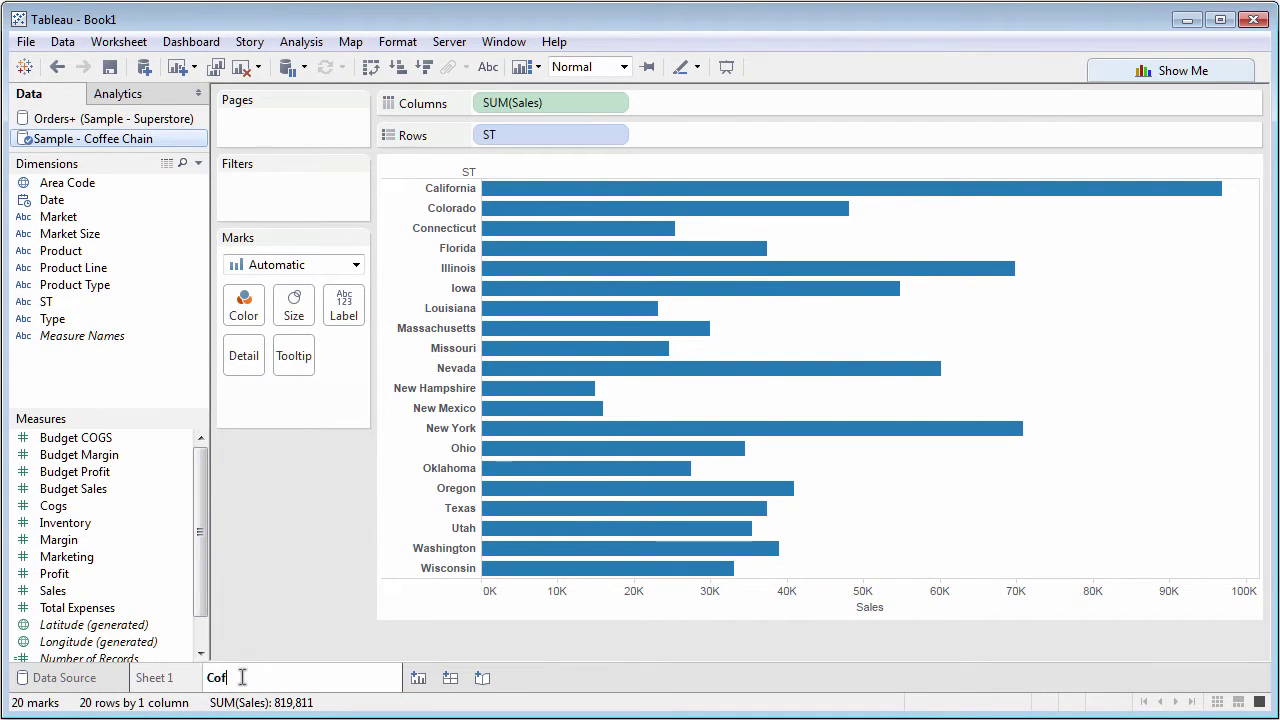
text(Coffee)
double_click(140, 676)
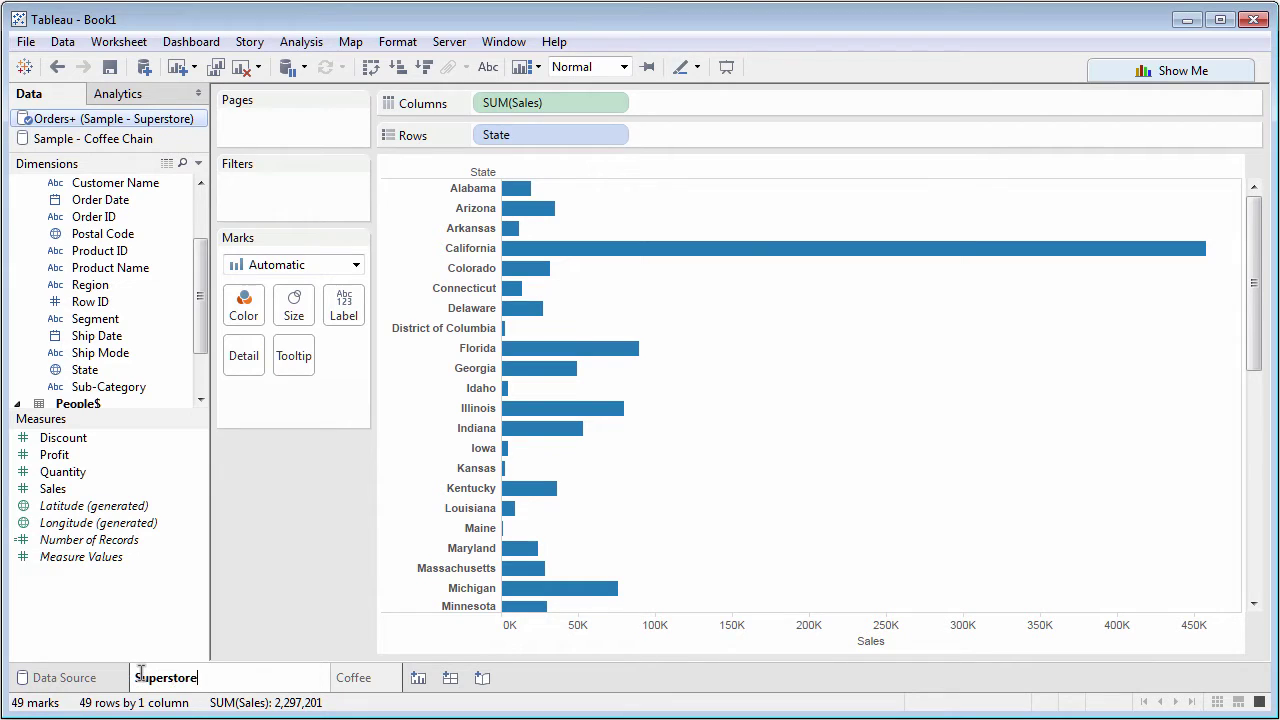
Step: Place the Superstore and Coffee charts side by side on a new dashboard
click(450, 677)
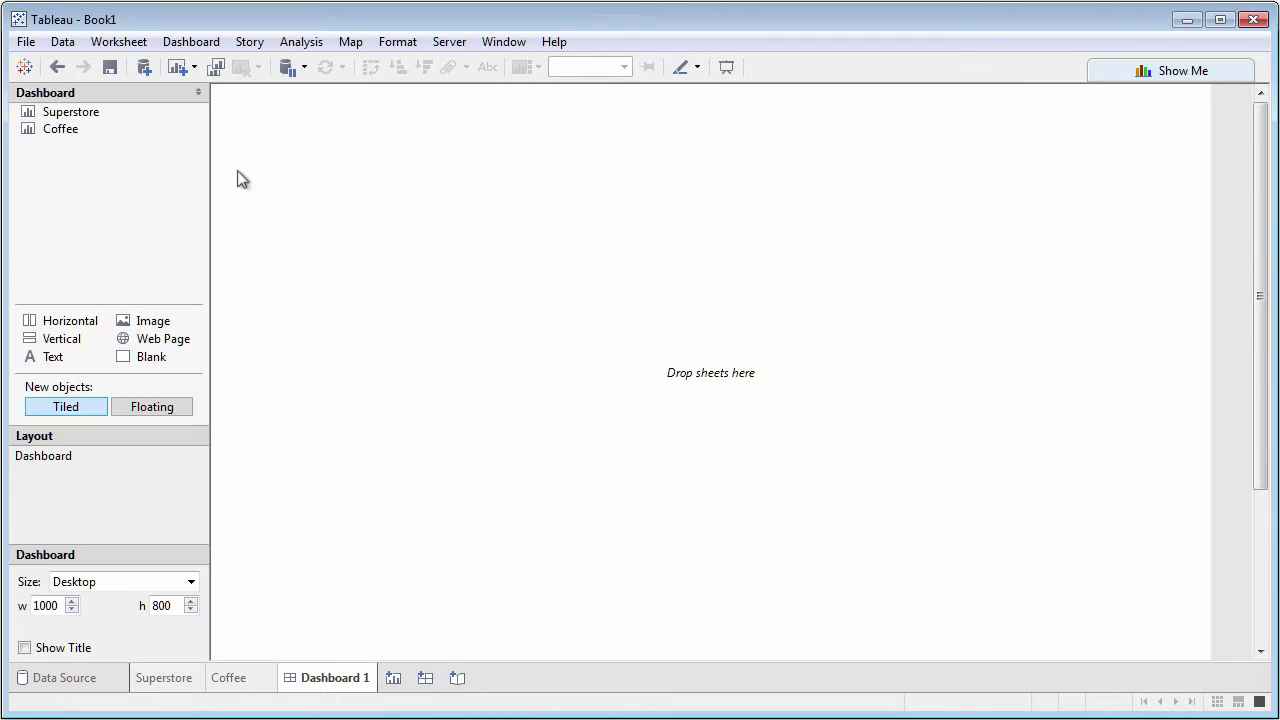
click(67, 114)
double_click(67, 114)
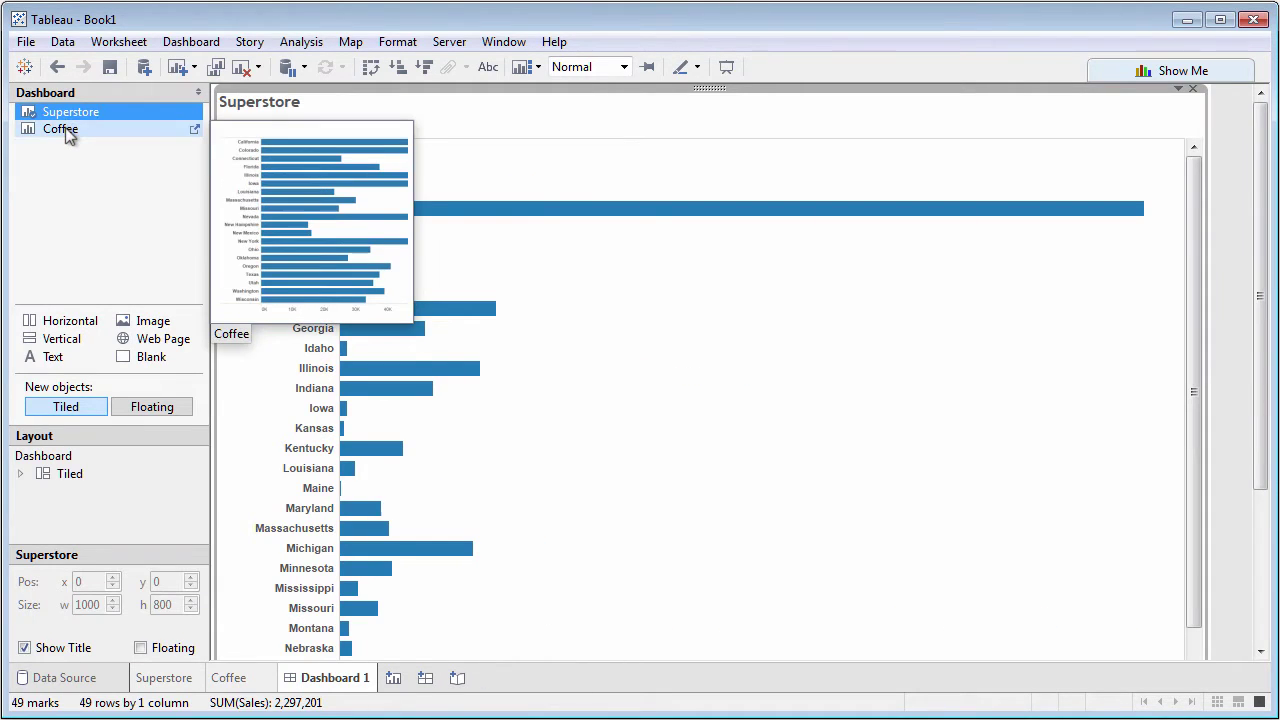
double_click(62, 129)
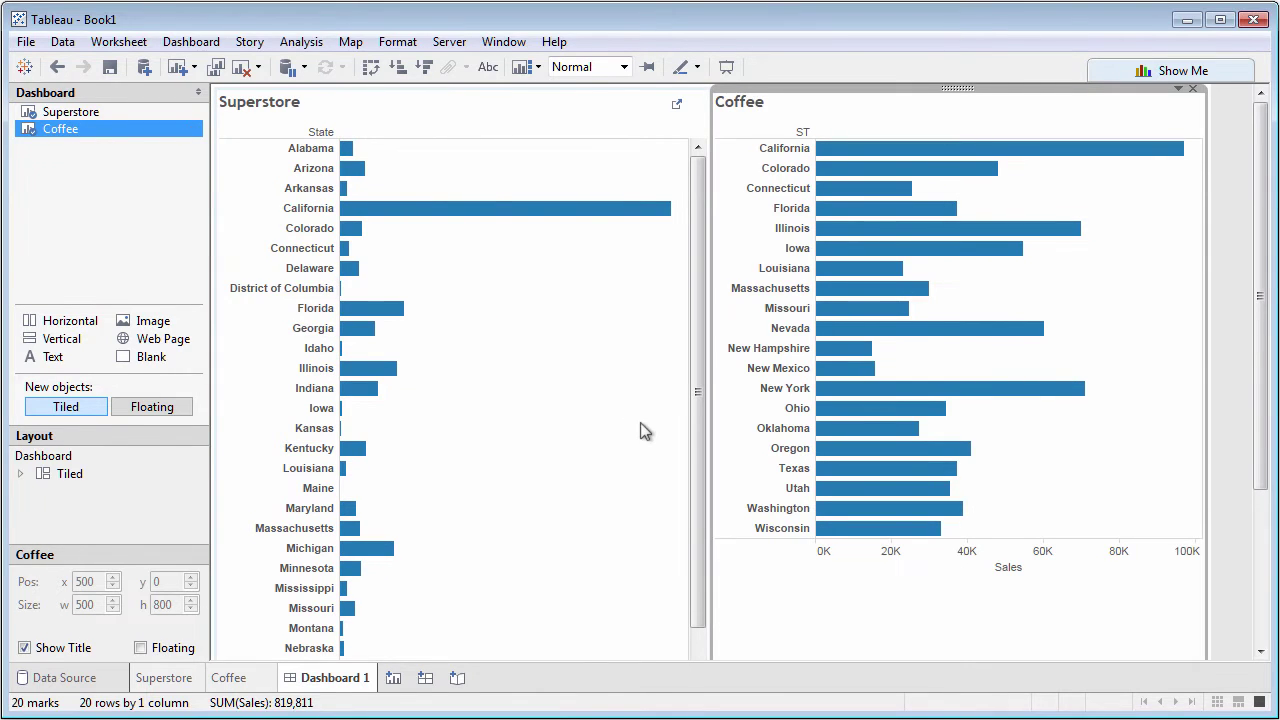
Step: On a new Sheet 3, add Superstore Sales, then Coffee Chain Sales, and dismiss the relationship warning
click(393, 678)
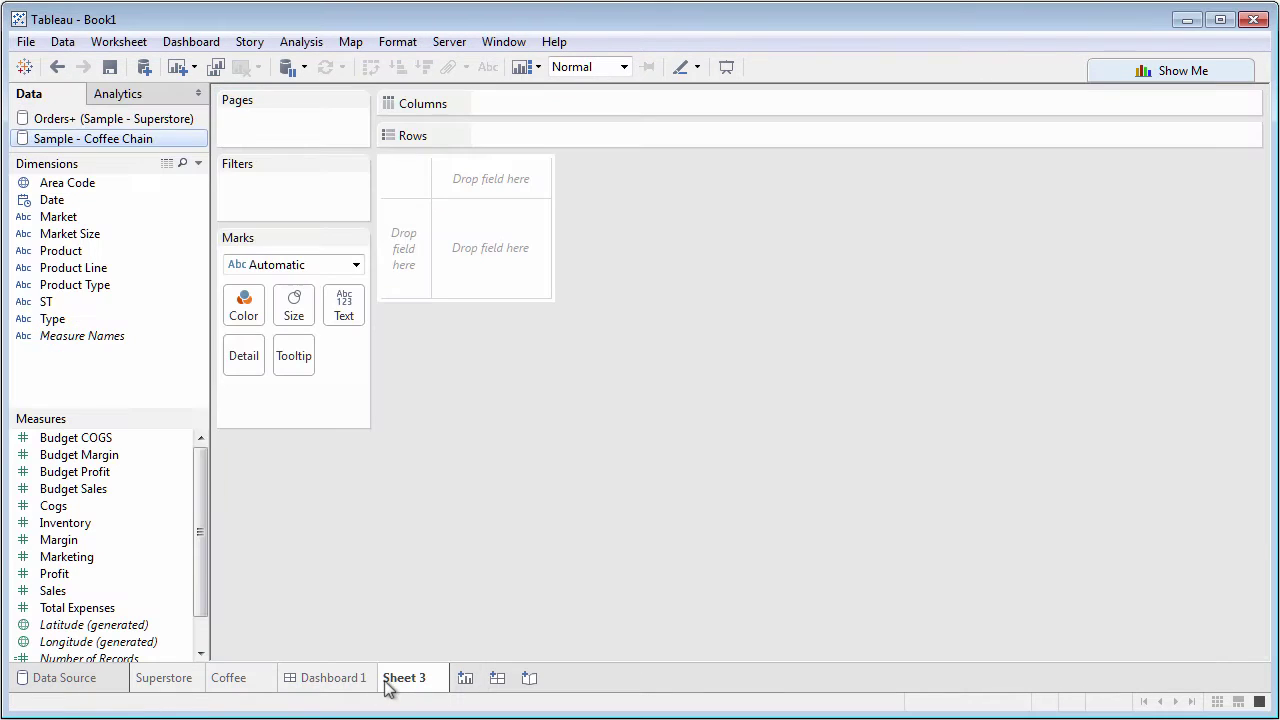
click(87, 120)
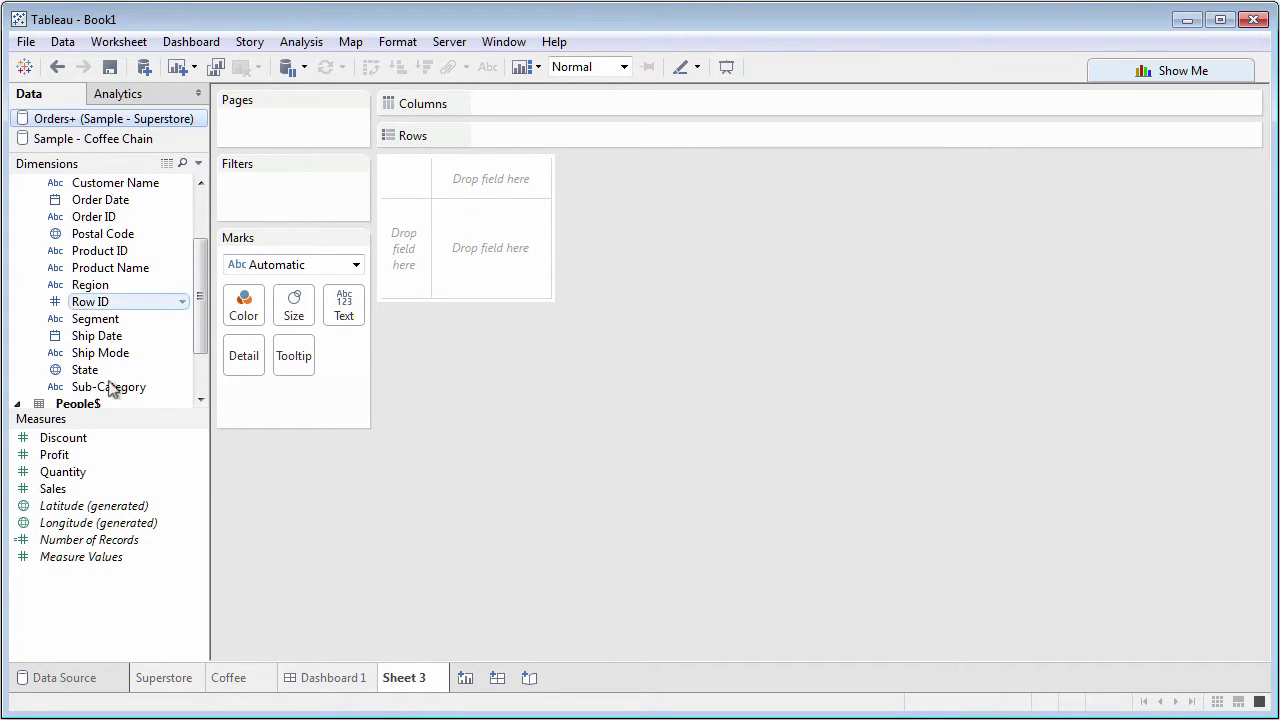
mouse_move(60, 495)
mouse_down()
mouse_move(189, 457)
mouse_move(529, 186)
mouse_move(541, 116)
mouse_move(166, 368)
mouse_move(215, 358)
mouse_move(428, 236)
mouse_move(503, 139)
mouse_up()
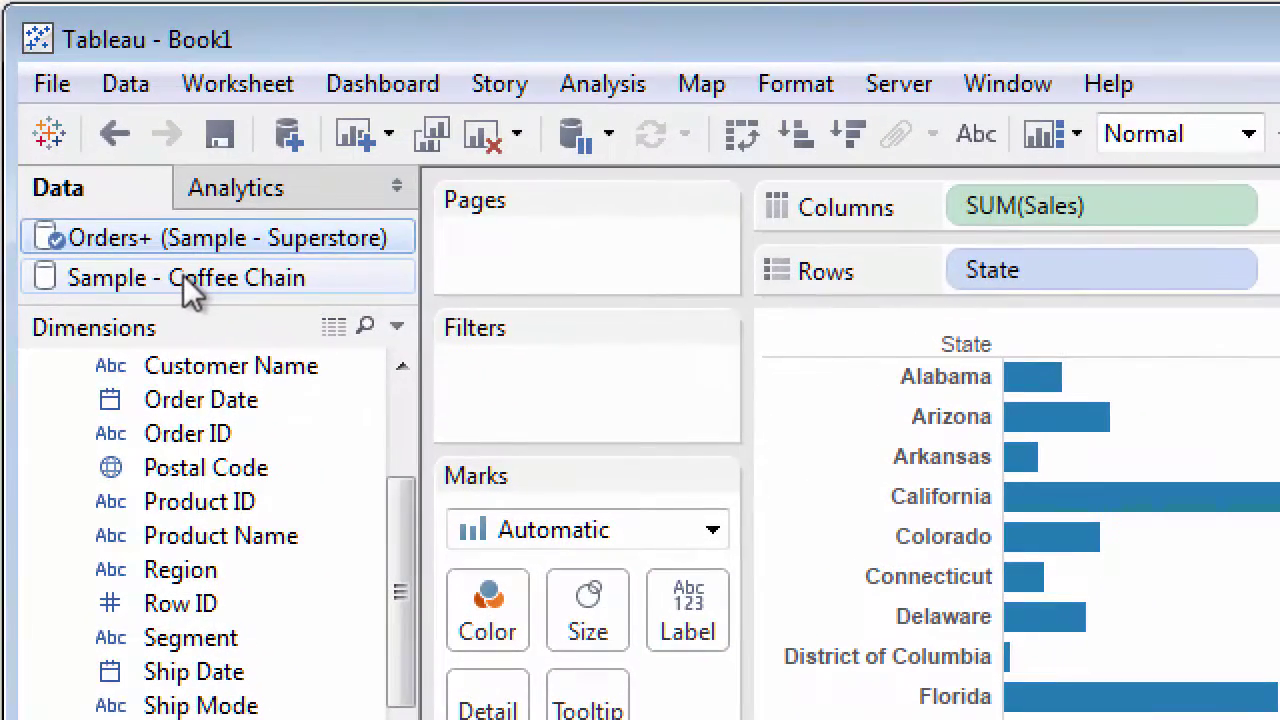
click(183, 275)
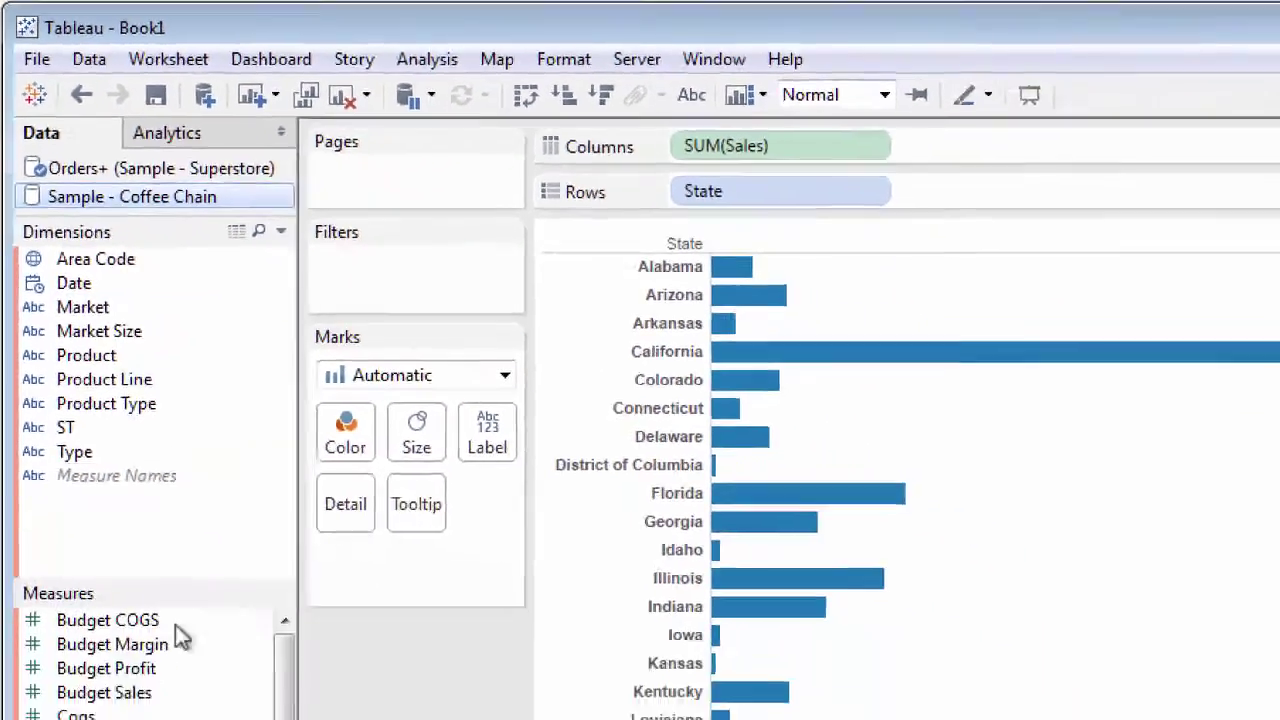
drag(64, 590, 657, 633)
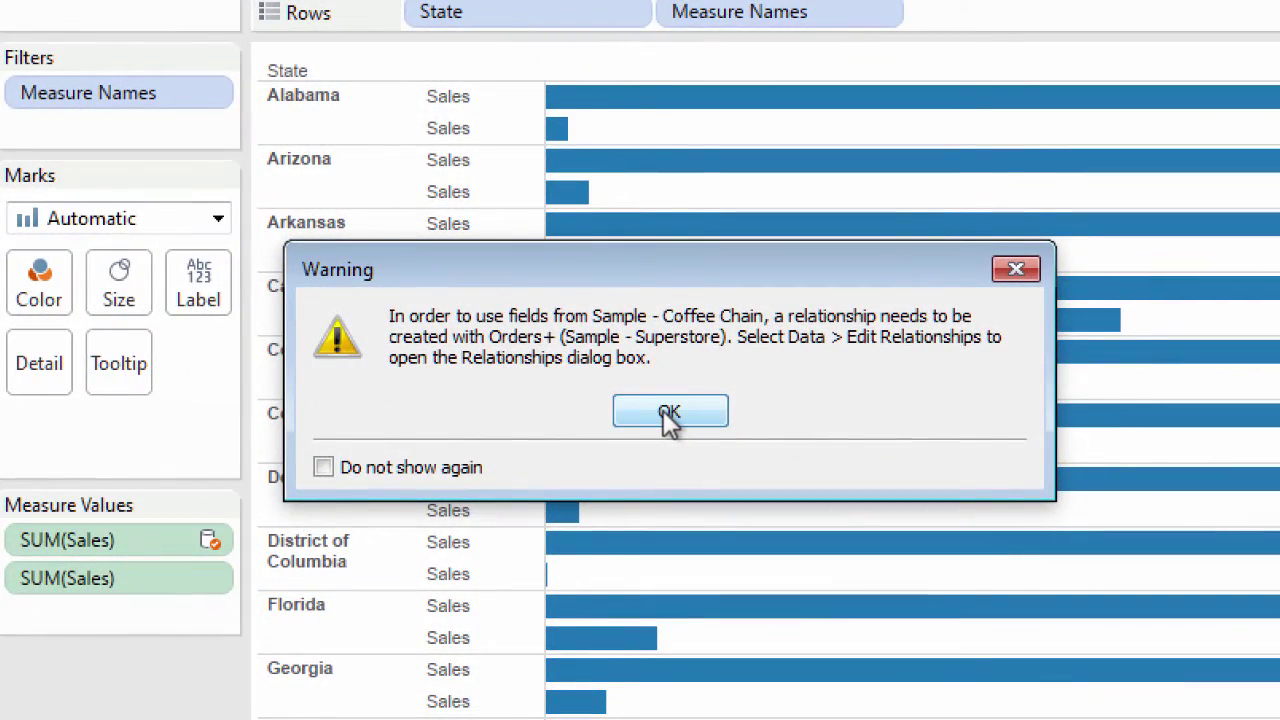
click(668, 411)
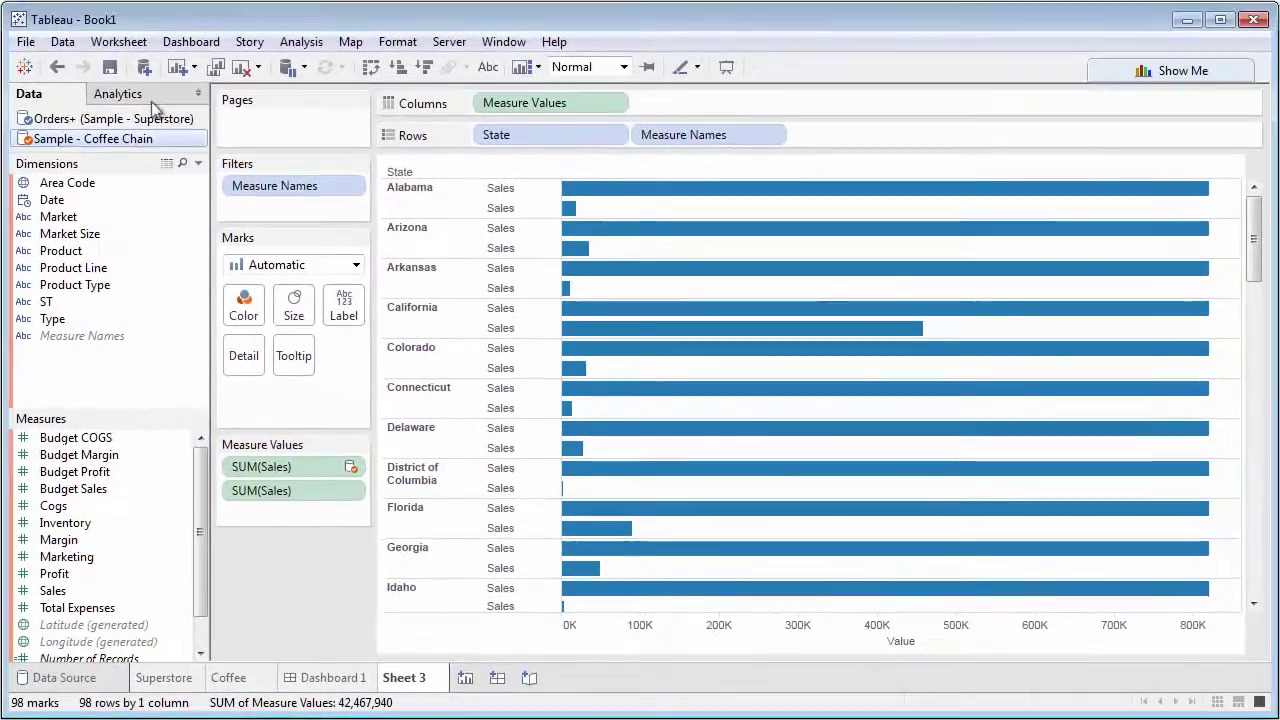
Step: Define a custom relationship mapping Superstore's State to Coffee Chain's ST
click(62, 44)
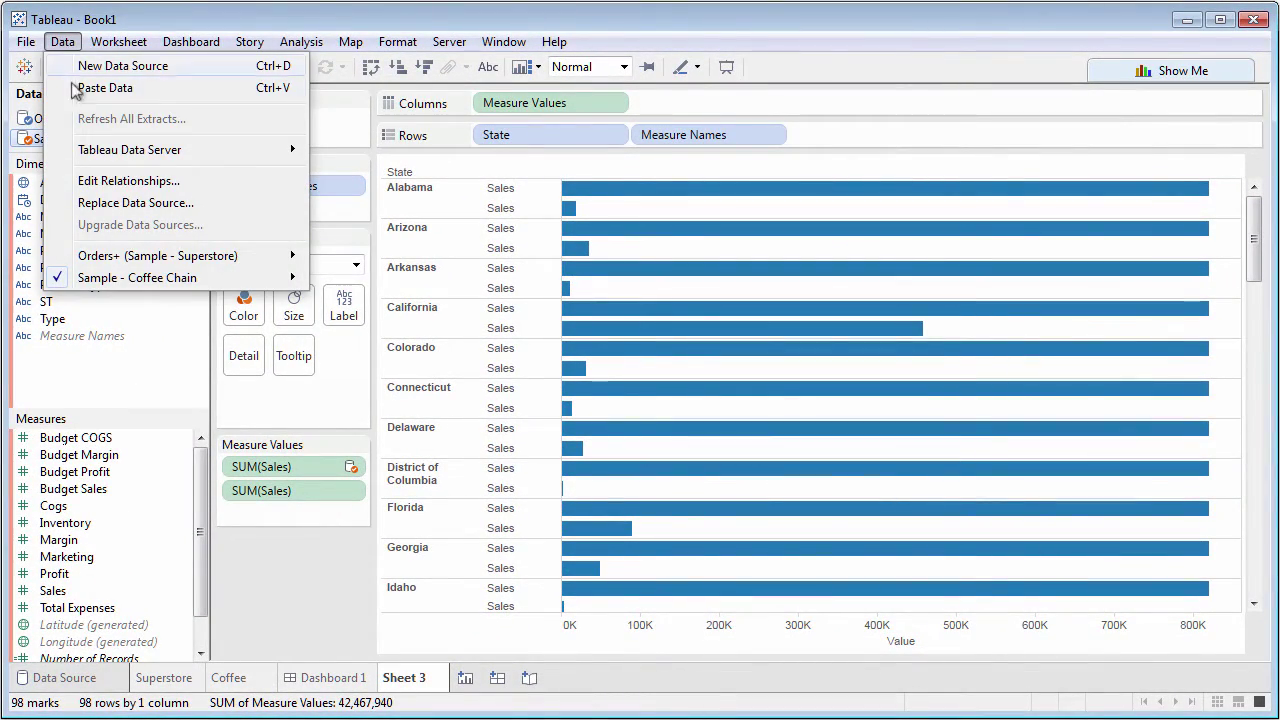
click(120, 187)
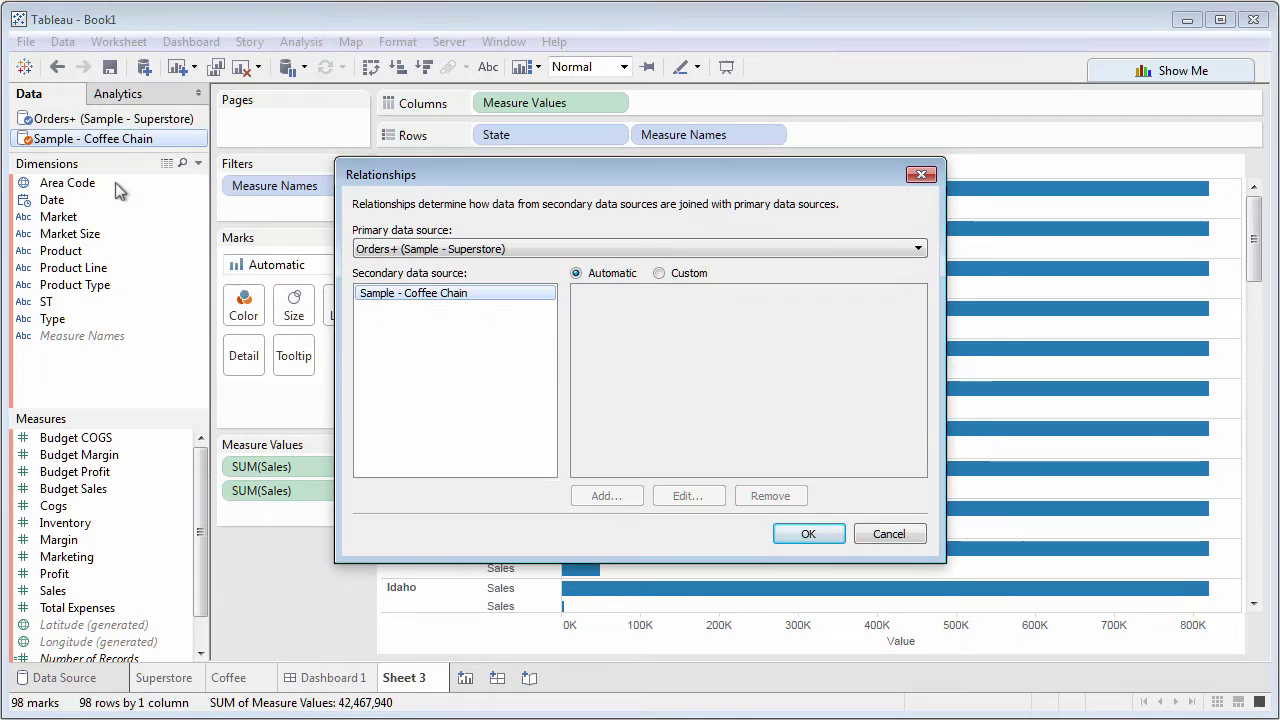
click(659, 273)
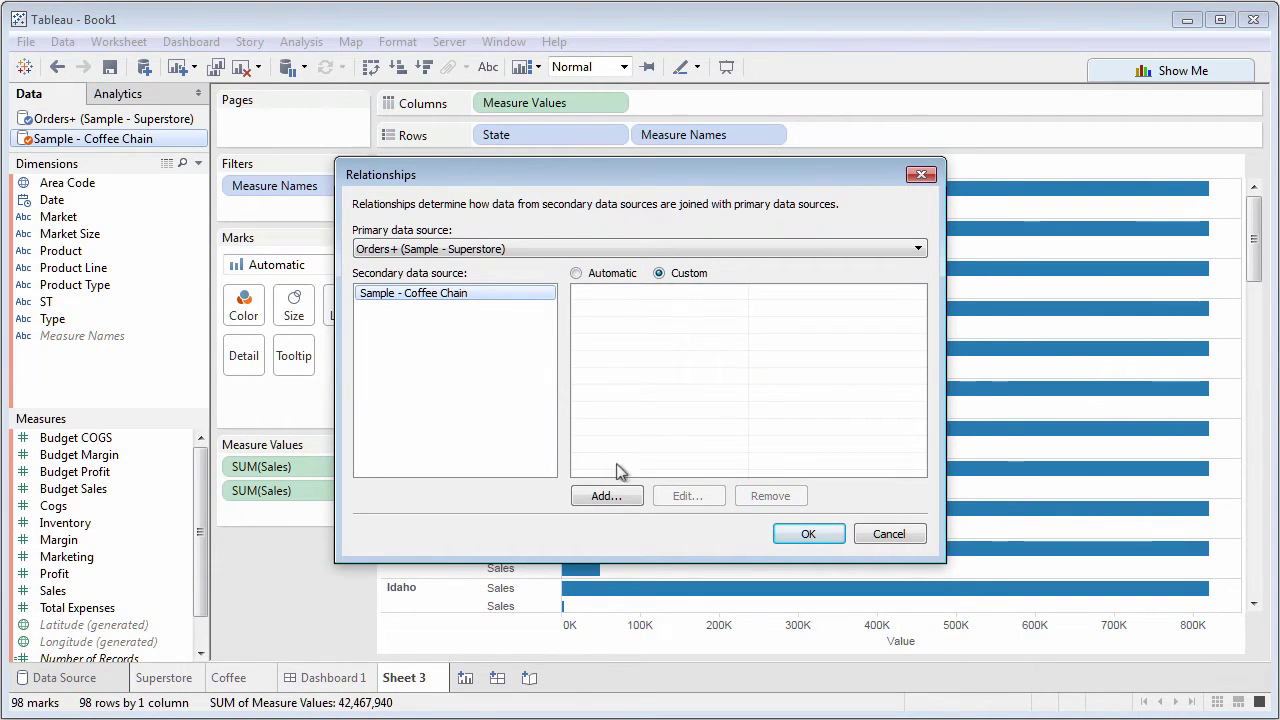
click(603, 496)
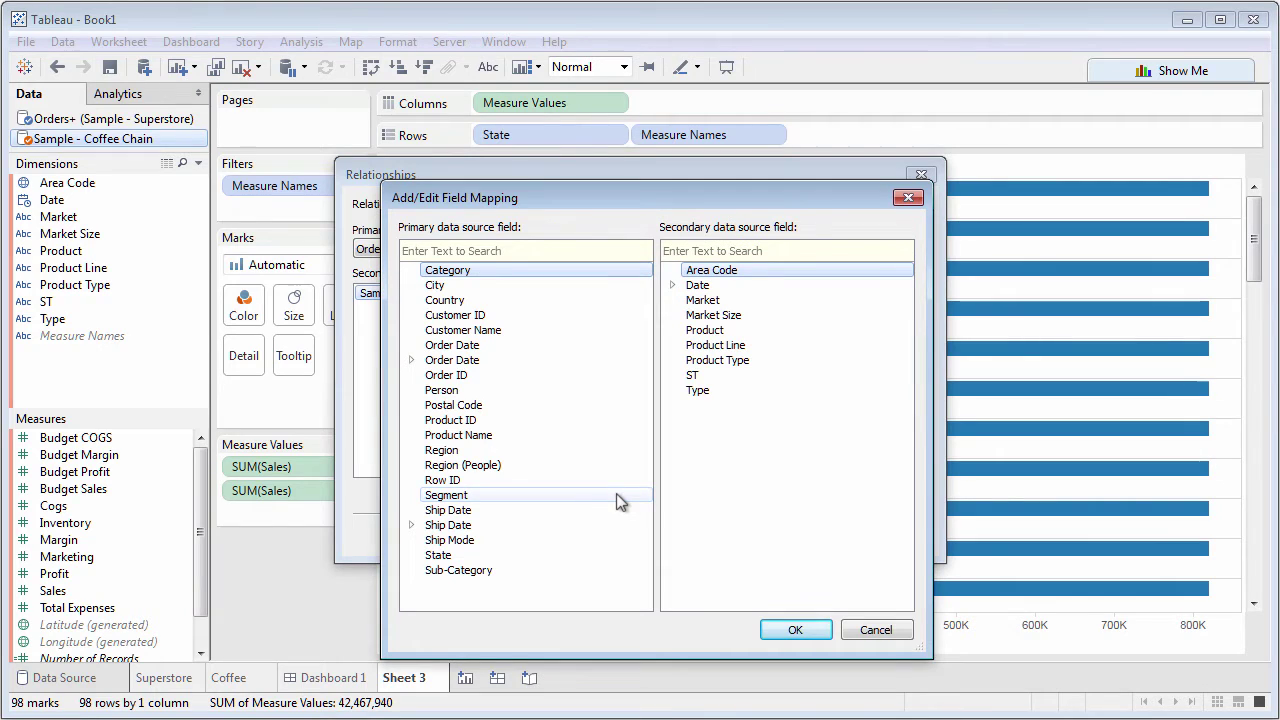
click(455, 556)
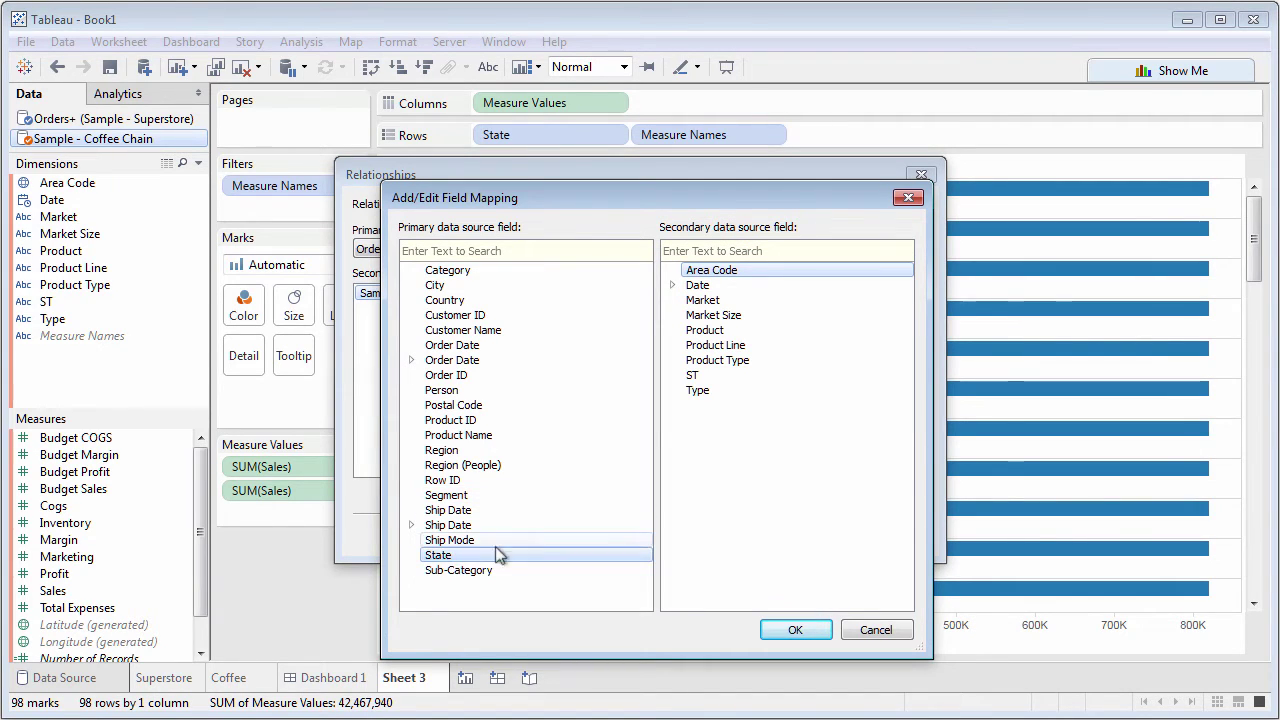
click(694, 376)
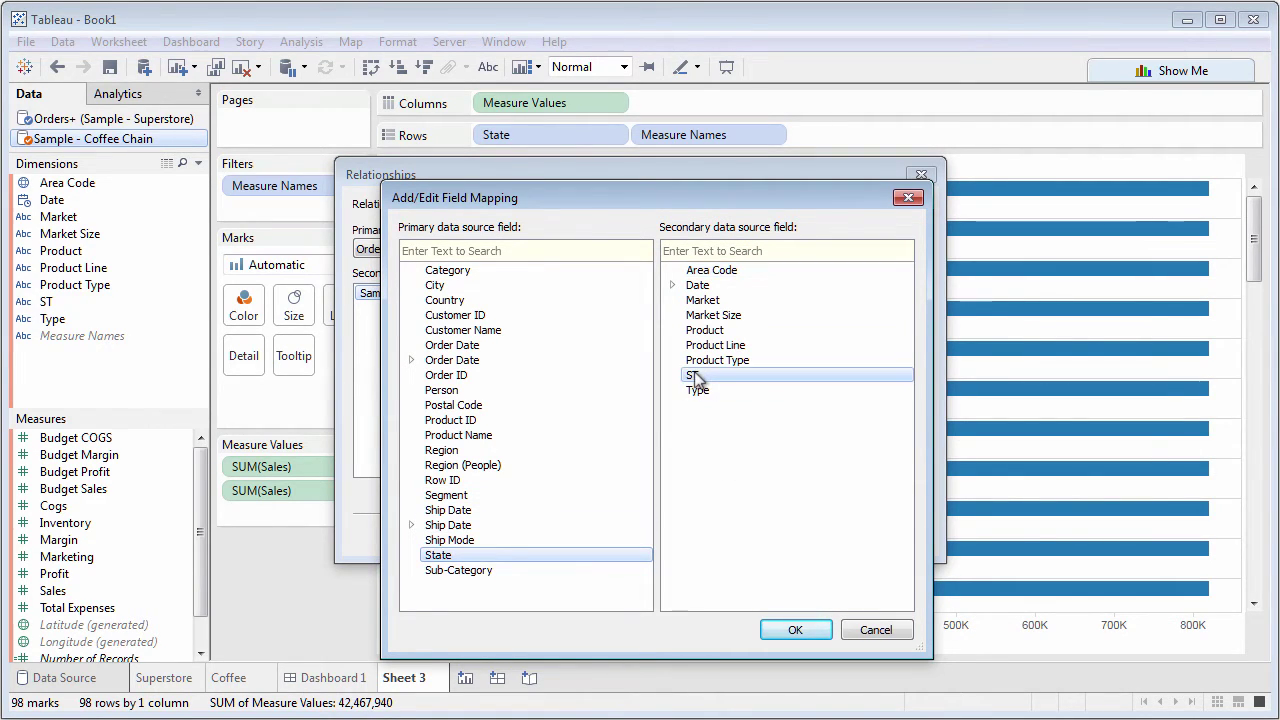
click(795, 632)
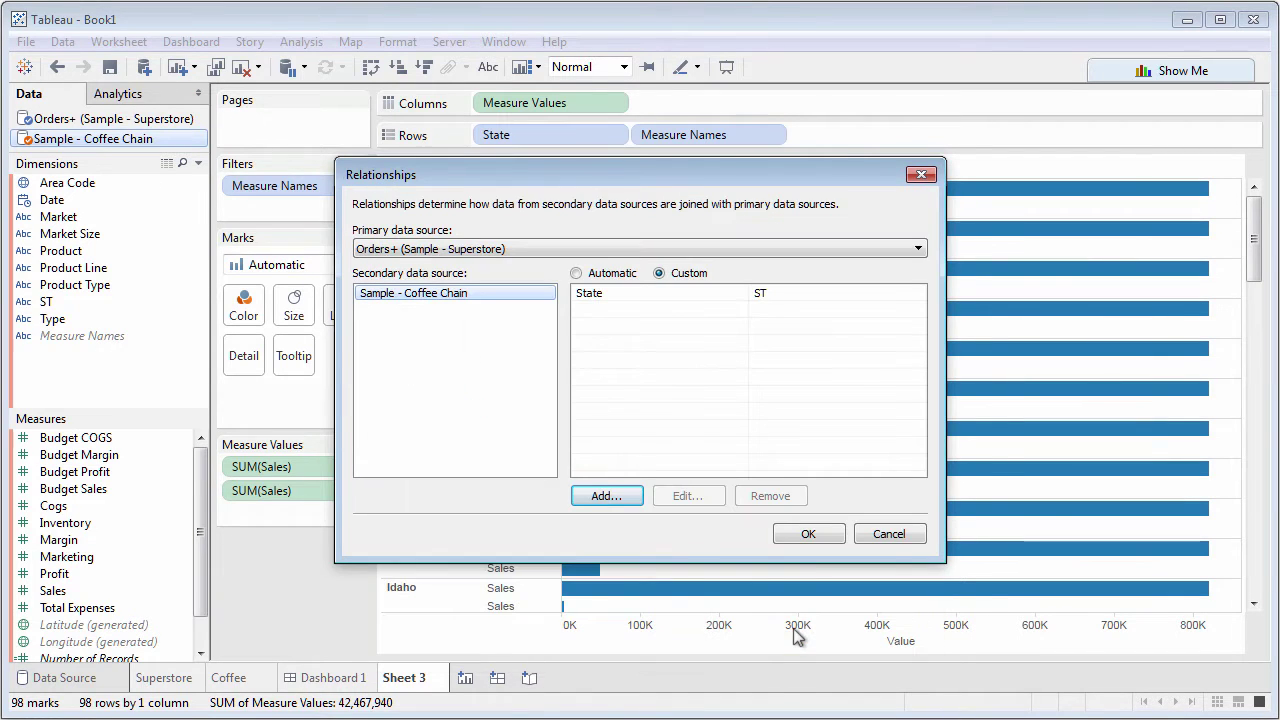
click(805, 534)
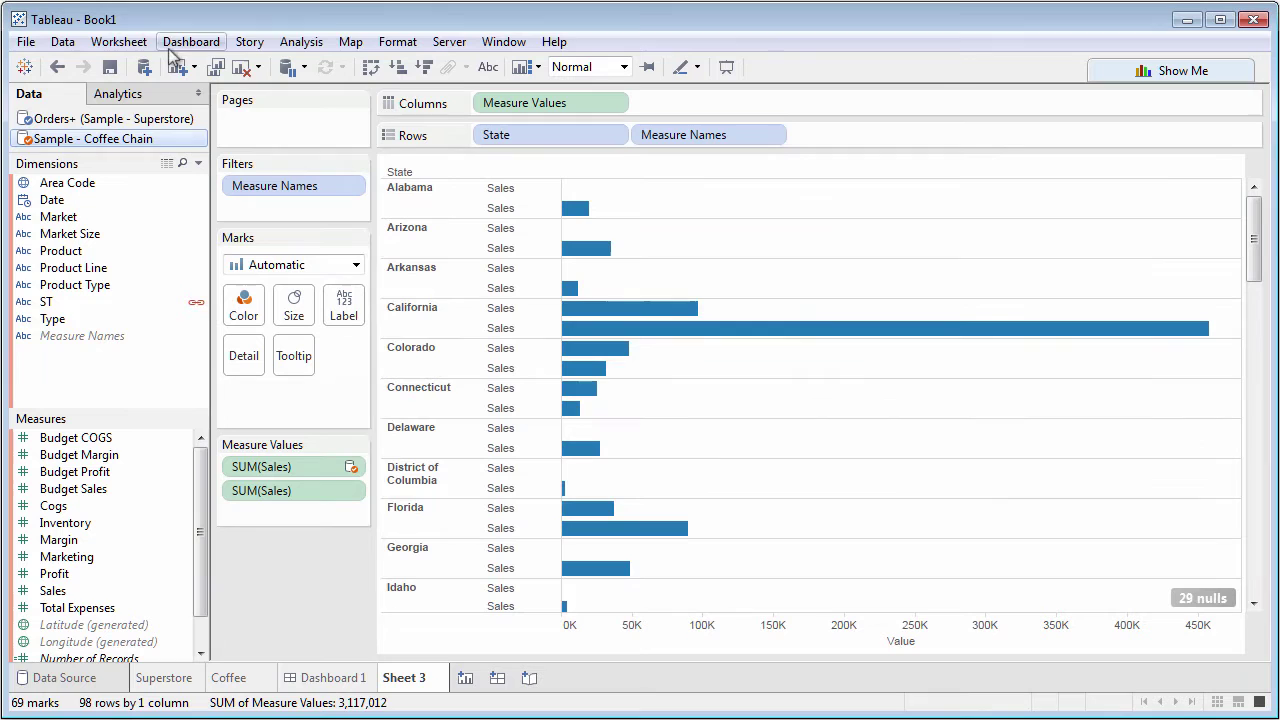
Step: Switch the data source relationship back to Automatic
click(62, 41)
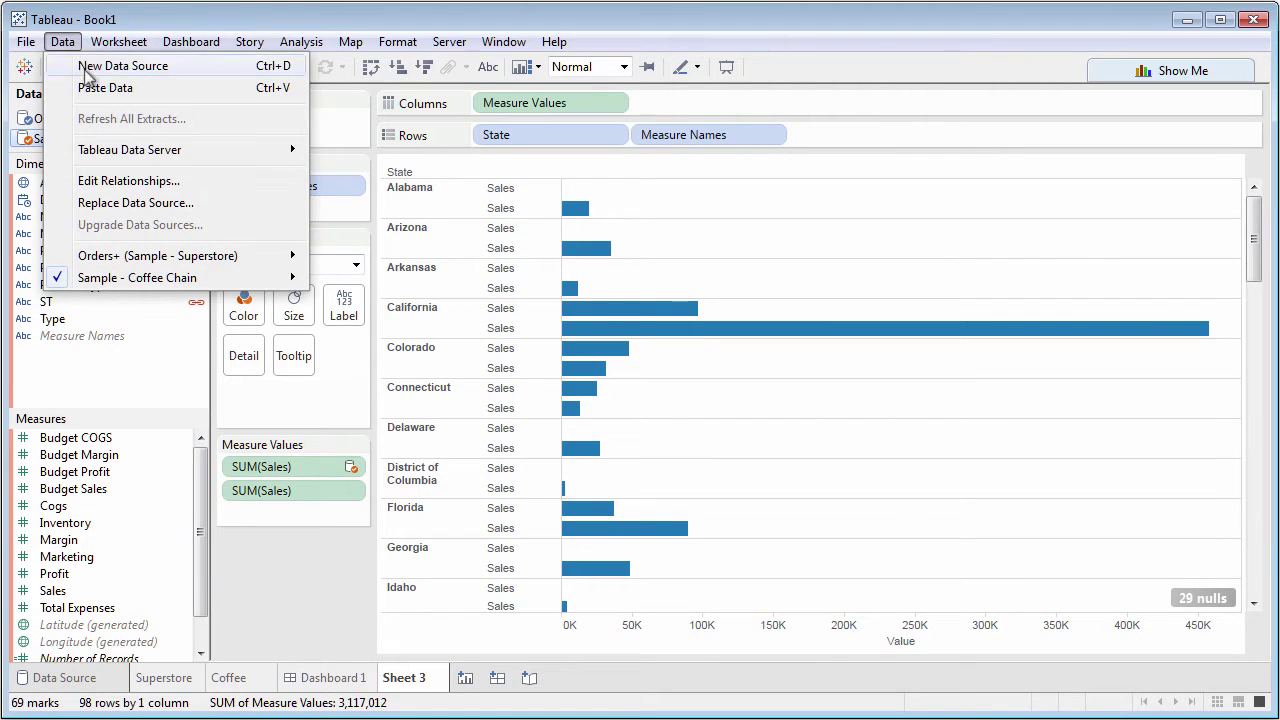
click(128, 180)
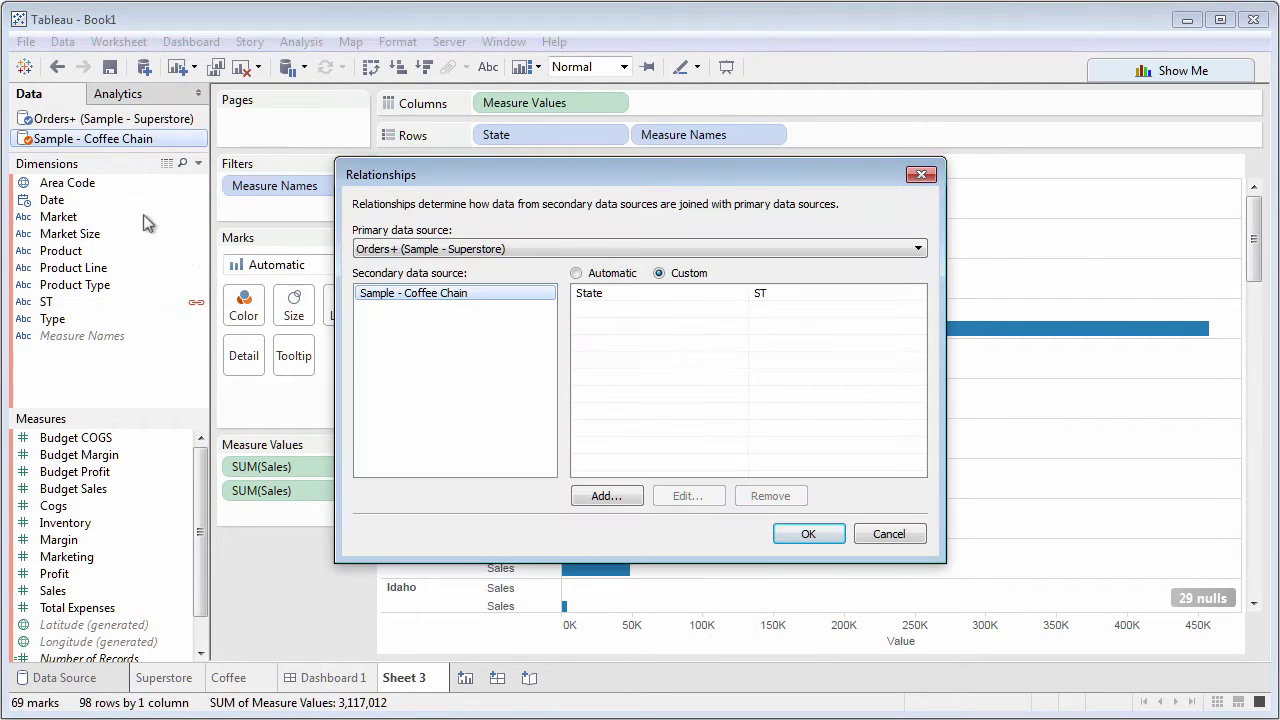
click(576, 273)
click(803, 534)
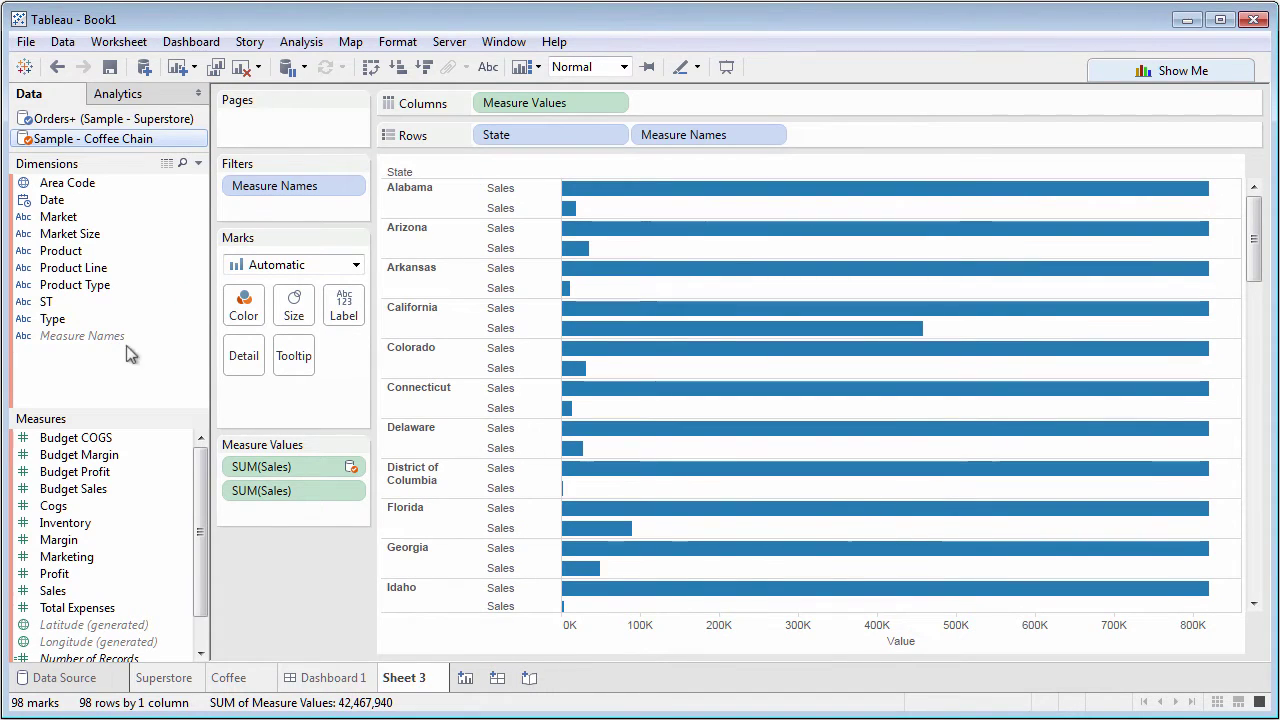
Step: Rename the Coffee Chain ST dimension to State
right_click(45, 302)
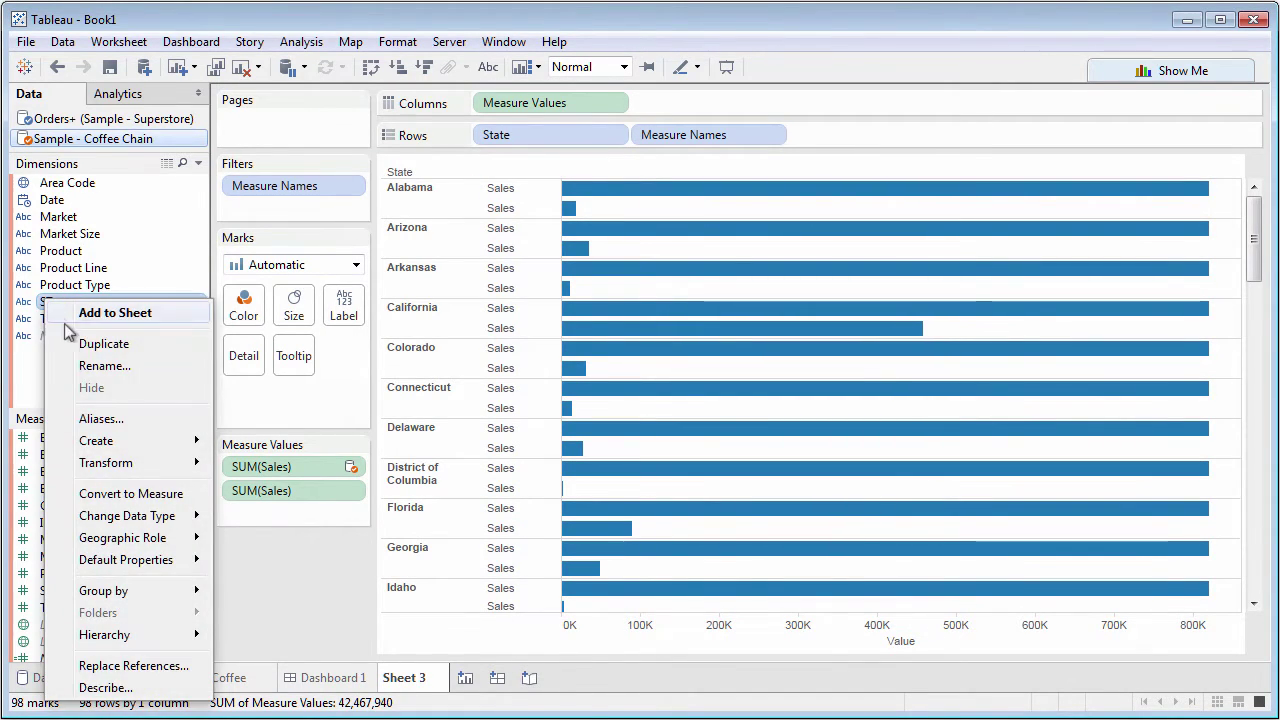
click(100, 365)
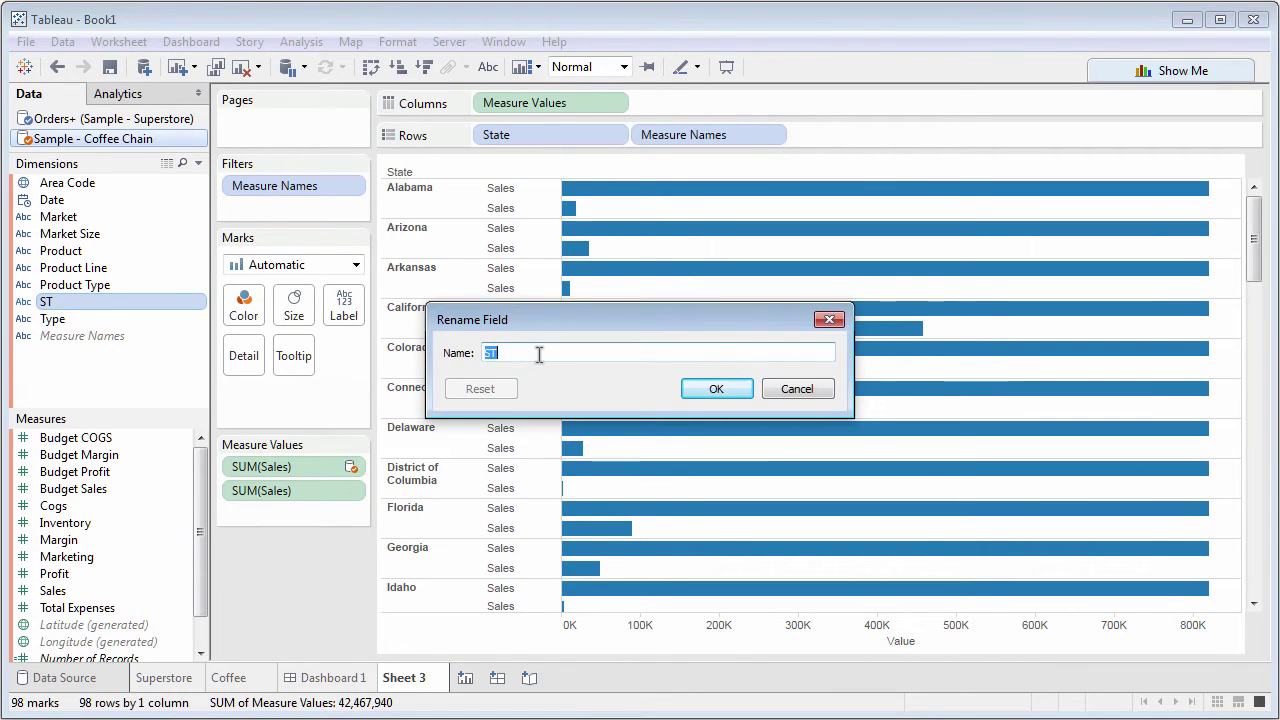
text(State)
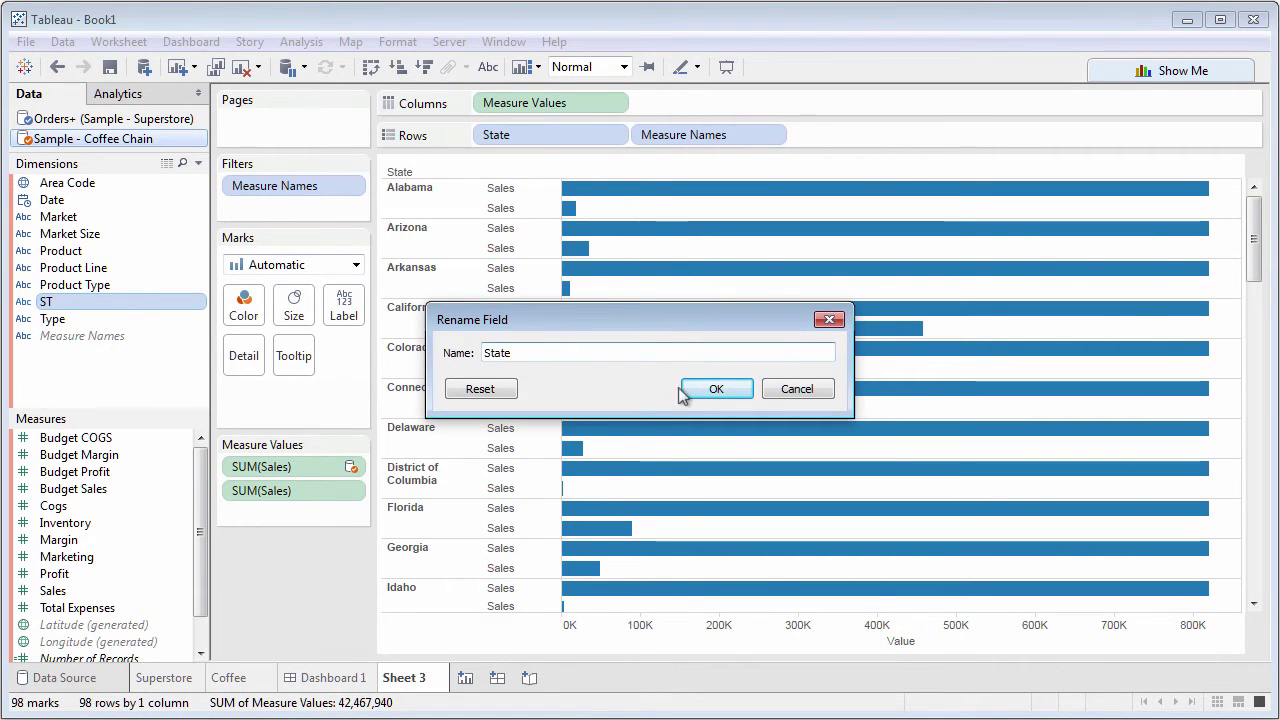
click(715, 389)
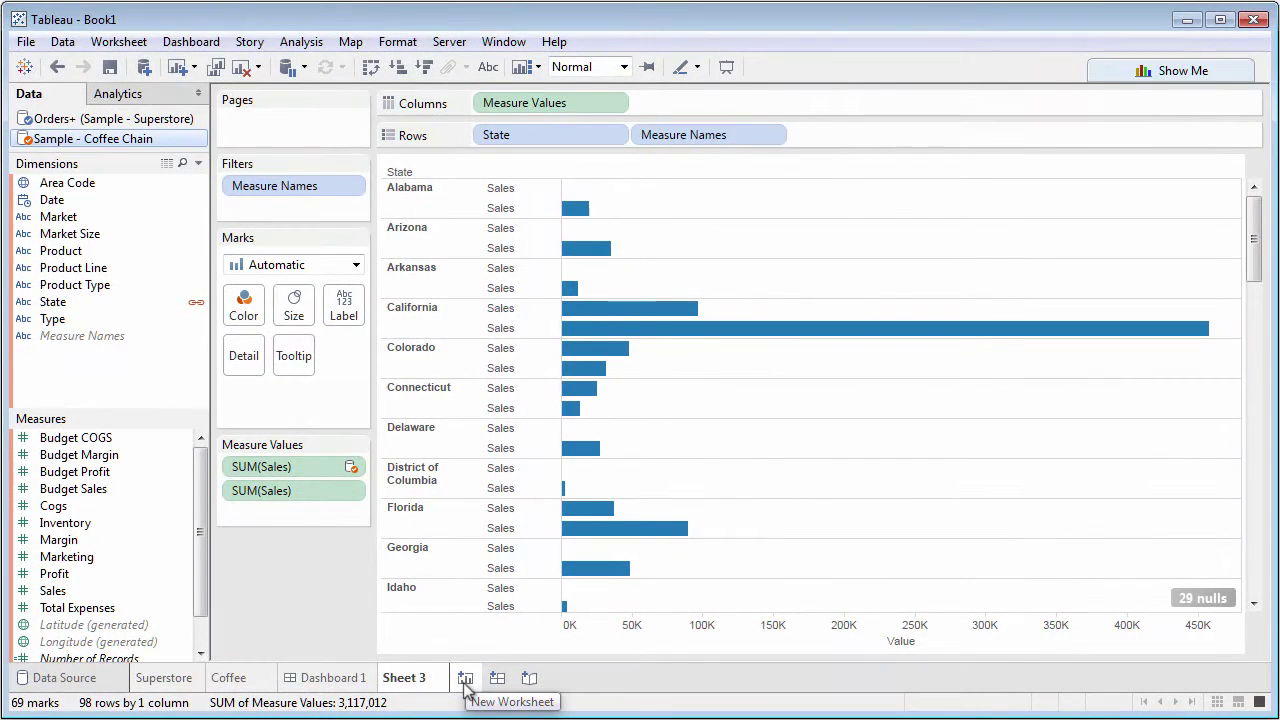
Step: On a new Sheet 4, add Quotas for Blending.txt as a third, text-file data source
click(465, 679)
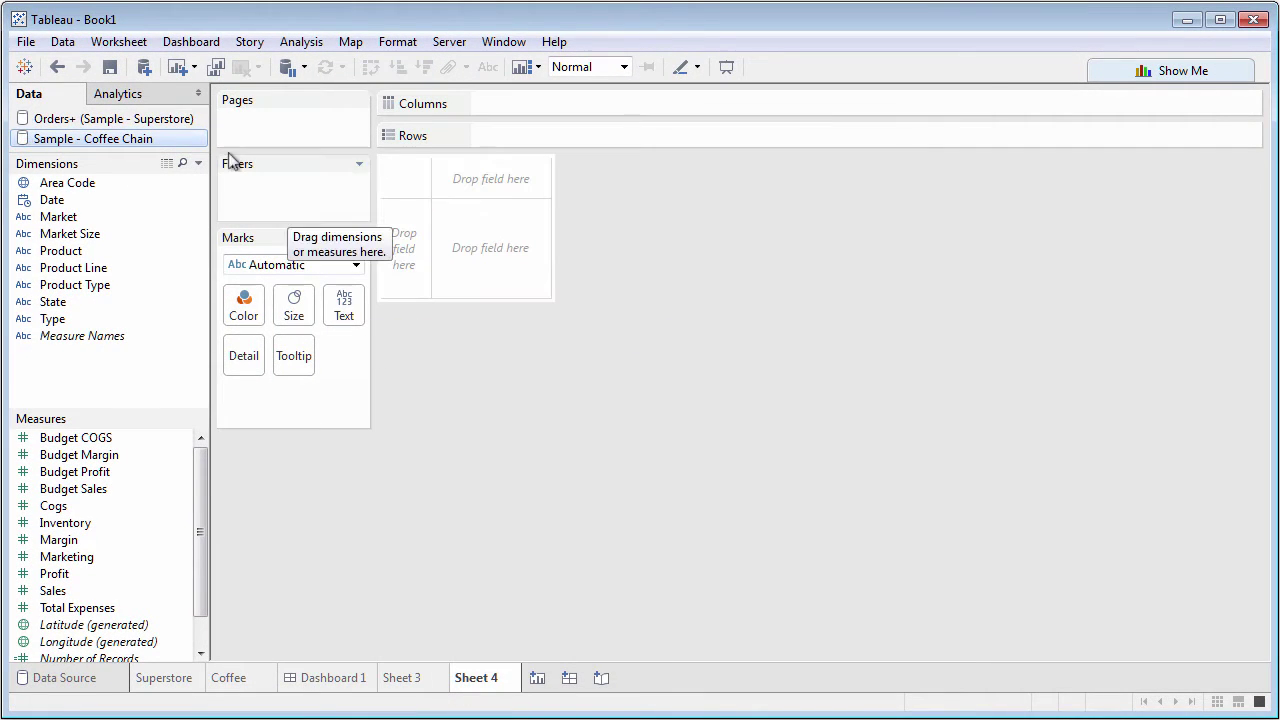
click(143, 67)
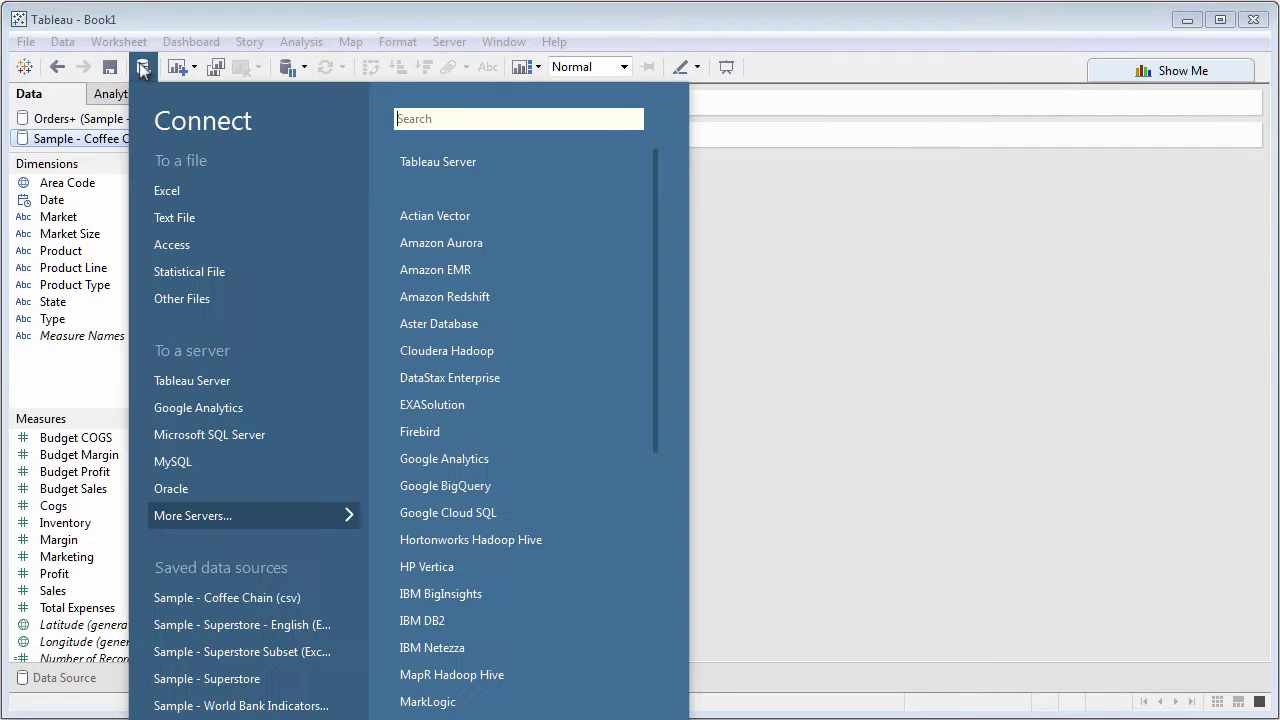
click(172, 217)
click(482, 234)
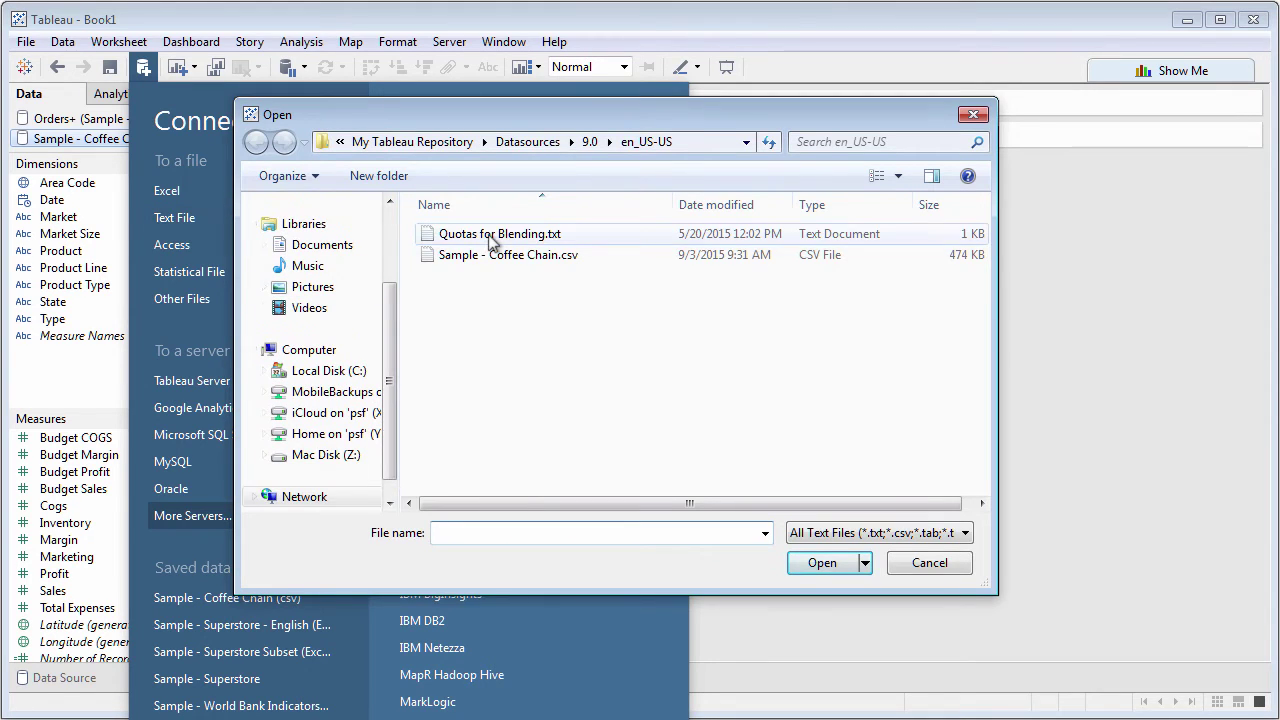
click(820, 563)
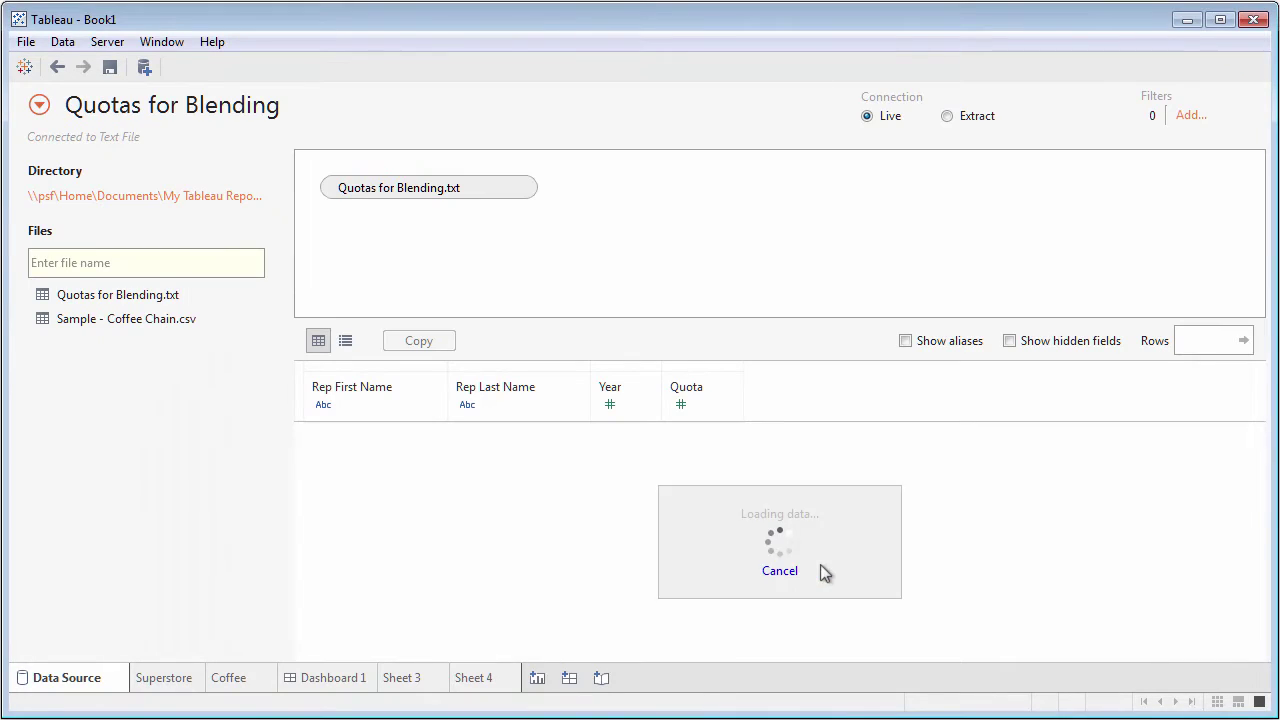
click(485, 681)
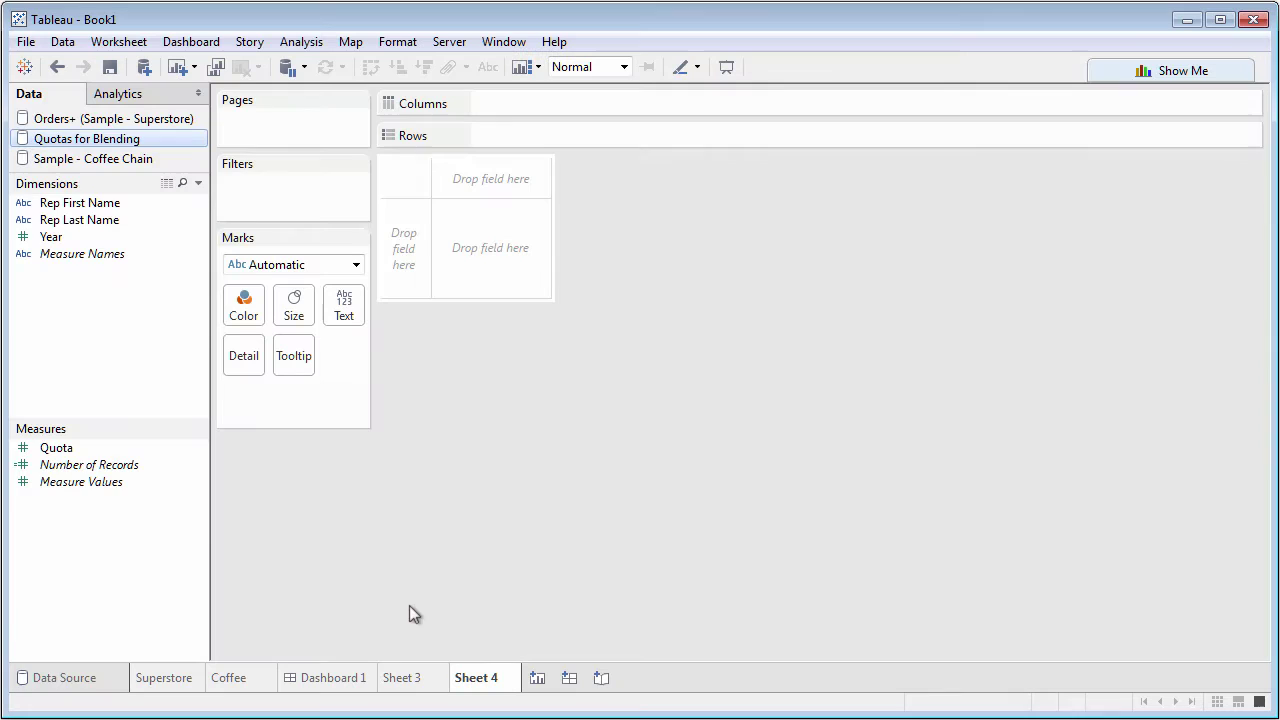
Step: Create a calculated field in the Quotas for Blending data pane and begin naming it Person
right_click(117, 298)
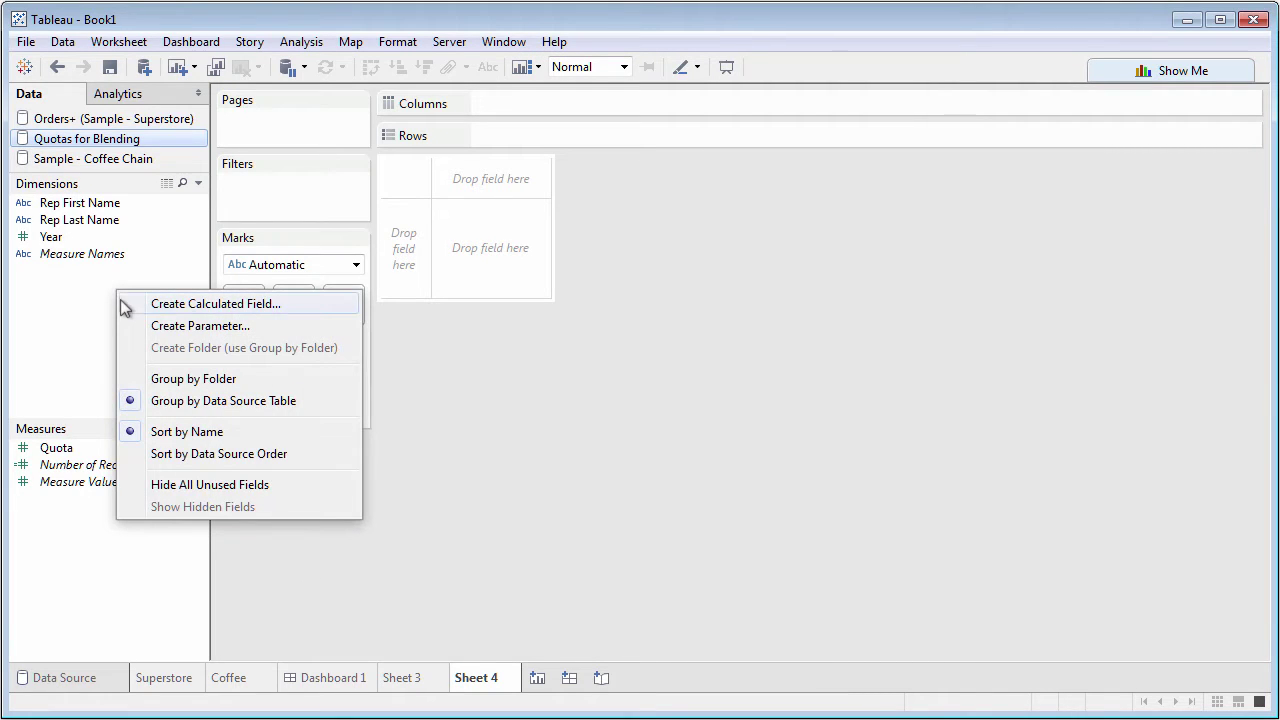
click(120, 304)
text(Person)
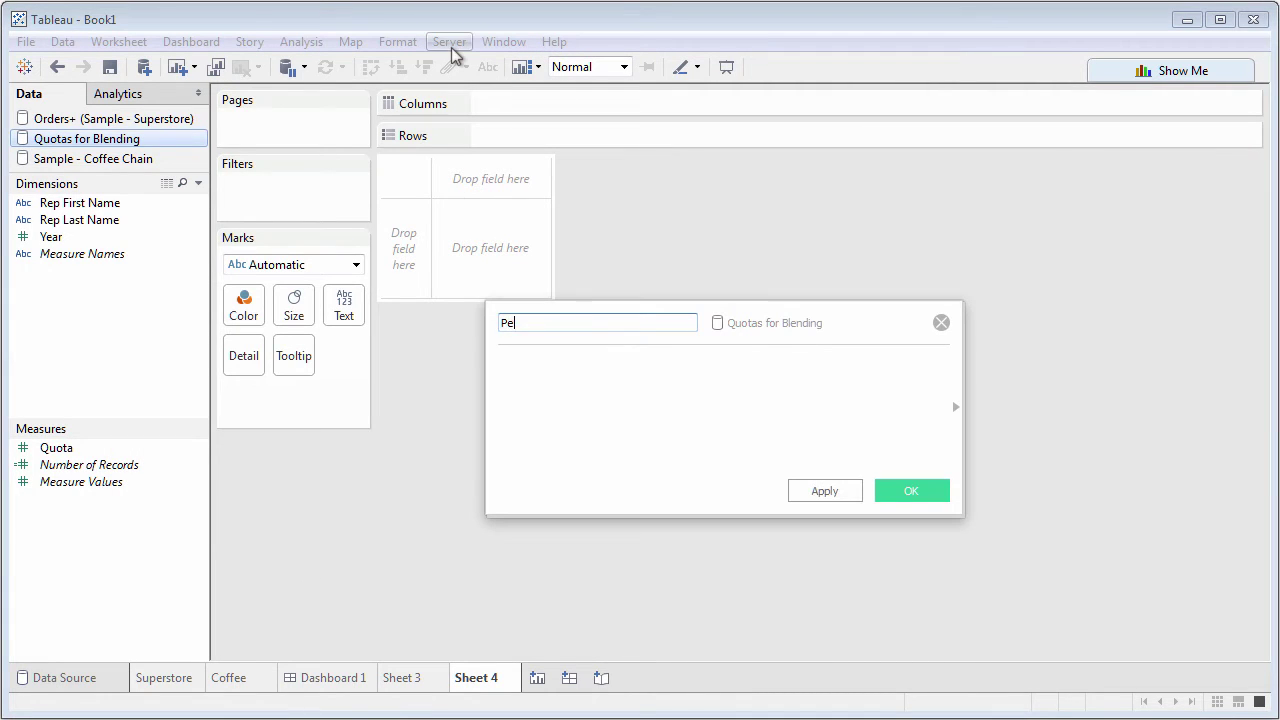